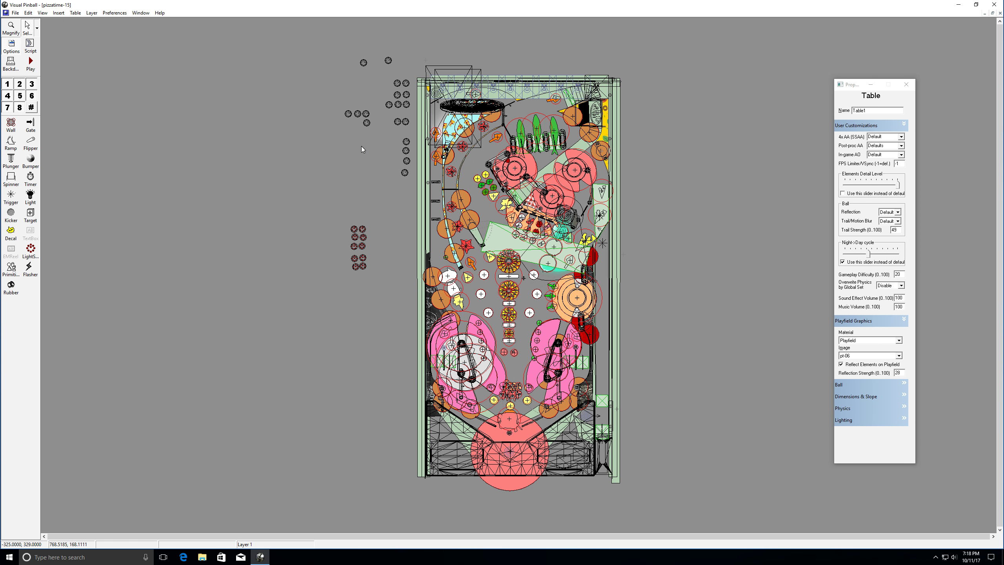
# Hide all table layers and show only Layer1.
pyautogui.click(92, 13)
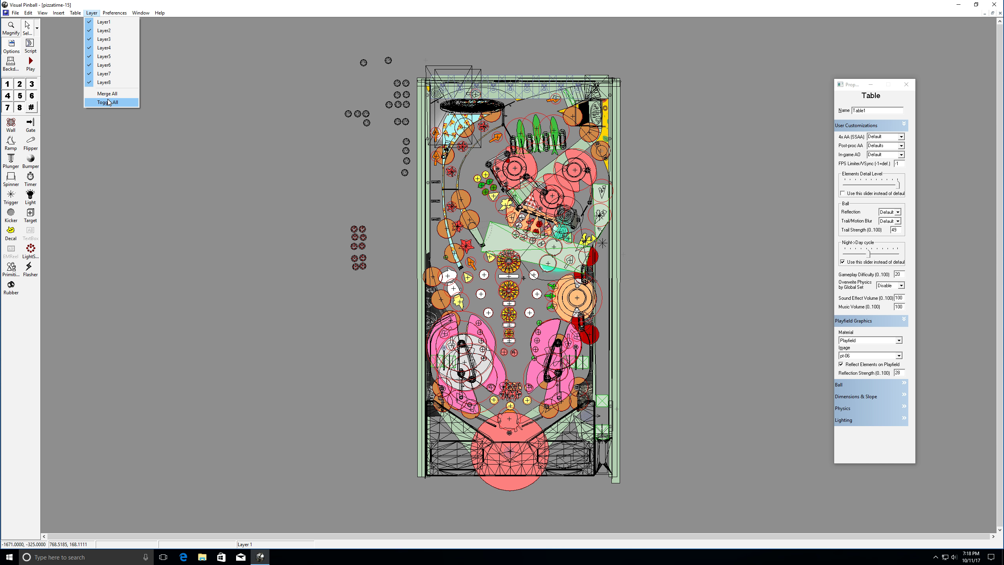
pyautogui.click(108, 102)
pyautogui.click(93, 13)
pyautogui.click(96, 21)
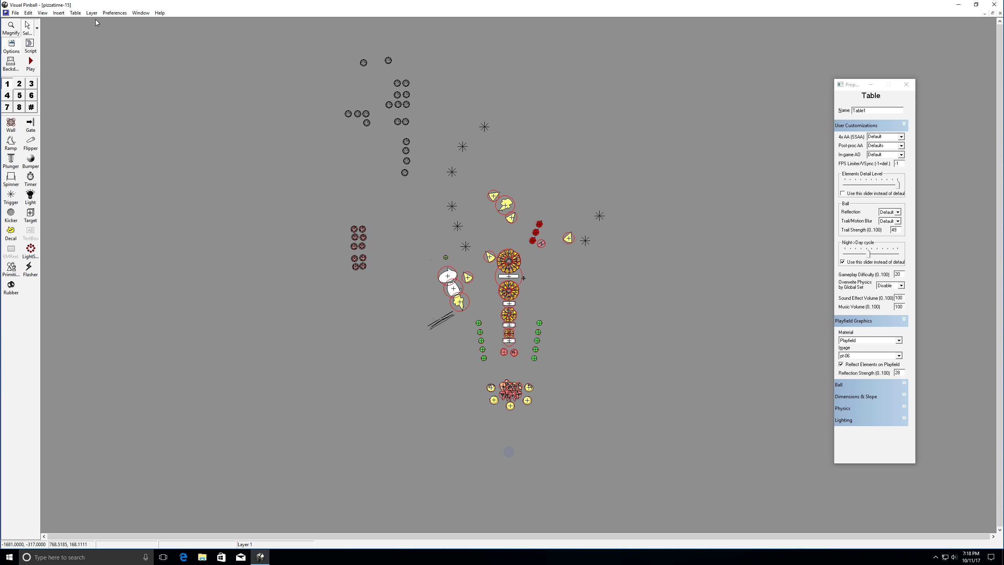
# Make Layer2 and Layer3 visible alongside Layer1.
pyautogui.click(91, 13)
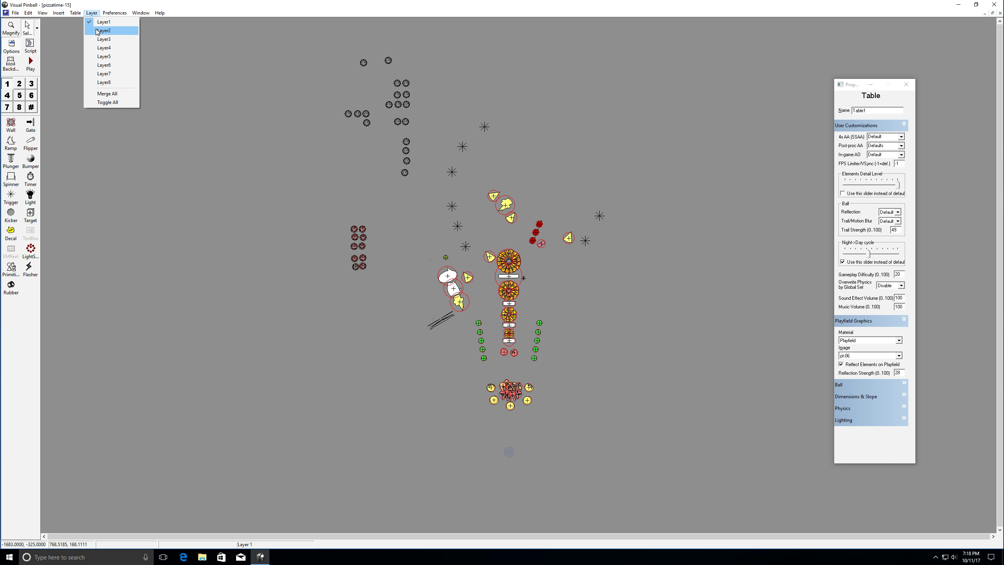
pyautogui.click(97, 31)
pyautogui.click(92, 12)
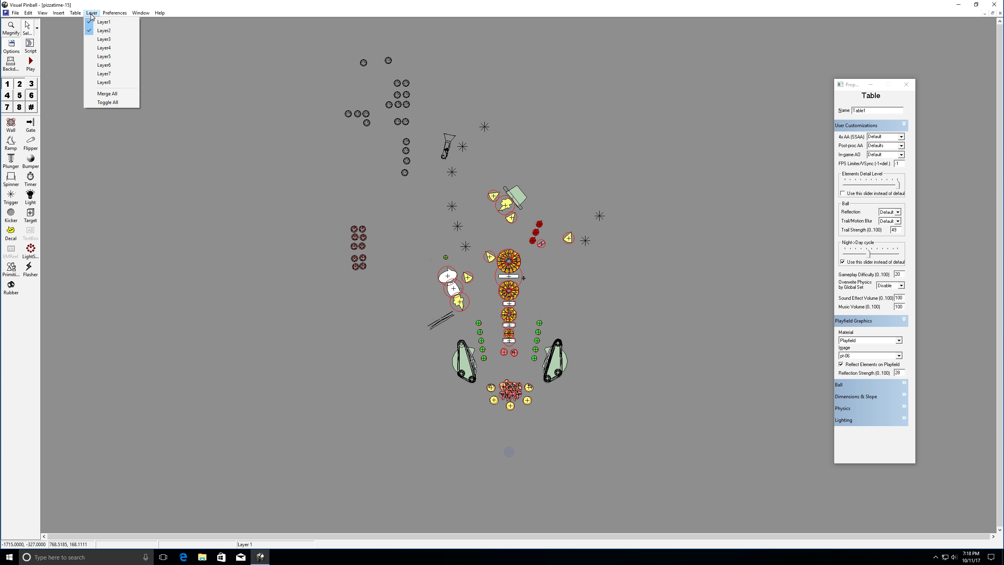
pyautogui.click(95, 39)
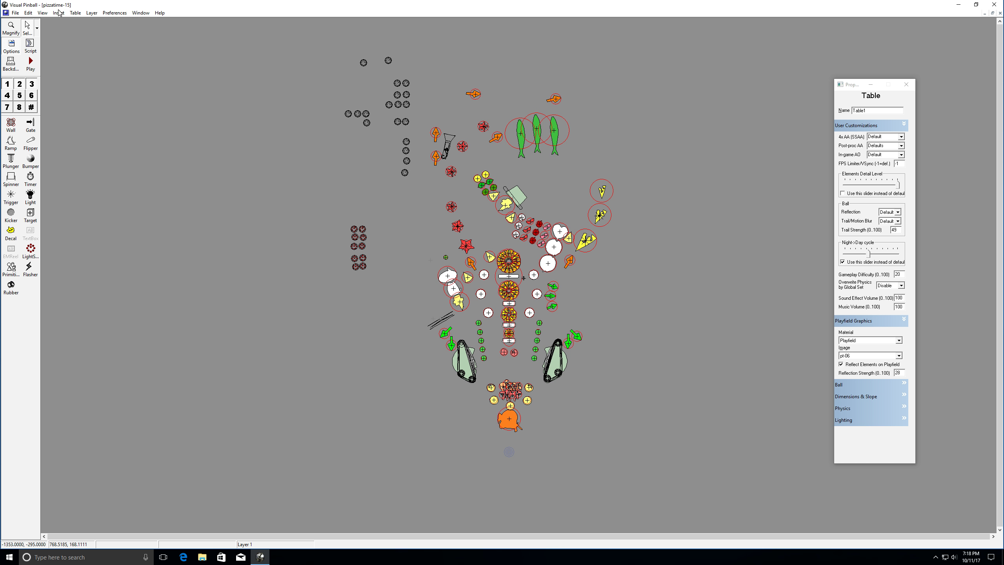
# Display the playfield image behind the table elements in the editor.
pyautogui.click(91, 13)
pyautogui.click(95, 48)
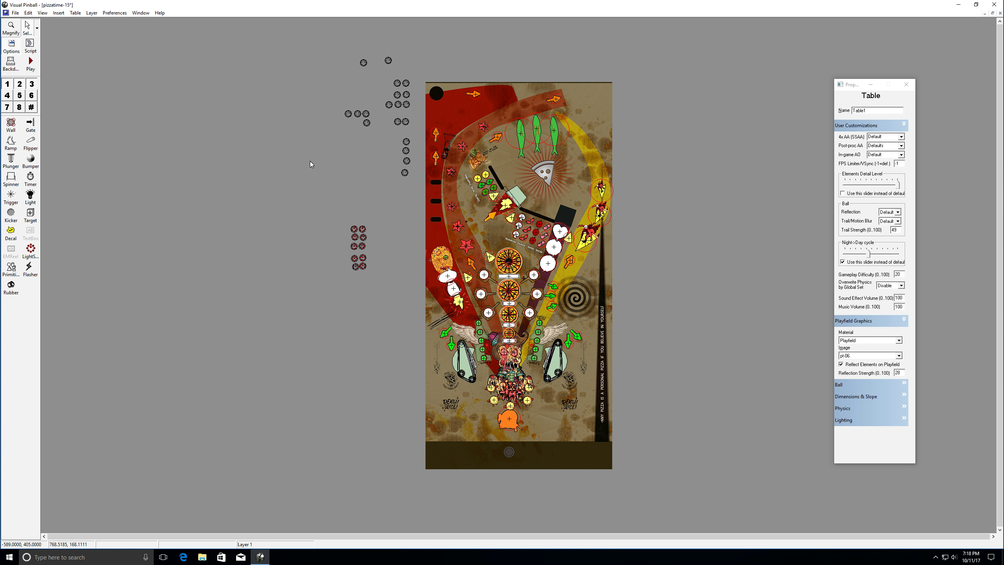
pyautogui.click(92, 12)
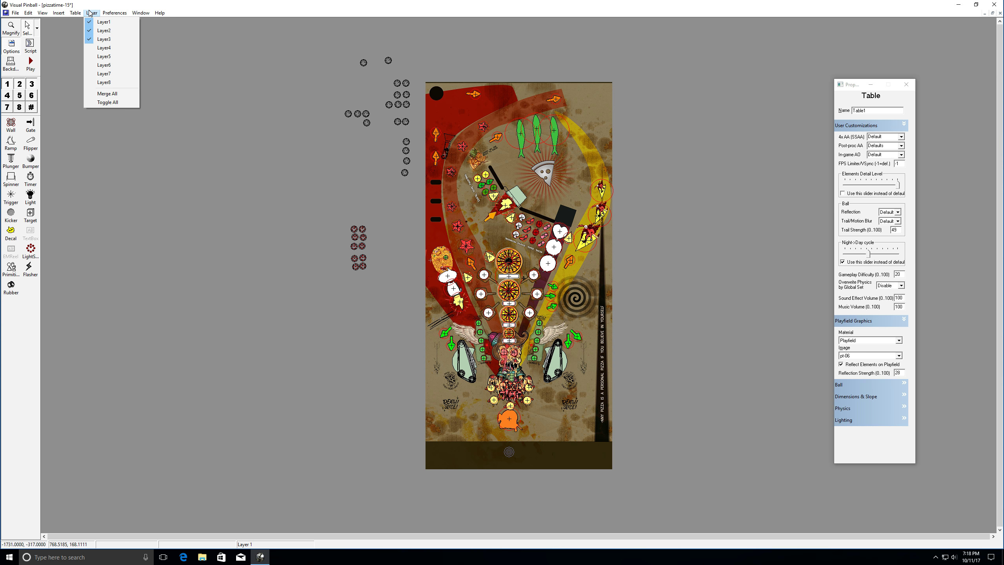
# Open the Sound Manager and play the Autoplunger and Ball Drop sounds.
pyautogui.moveTo(74, 14)
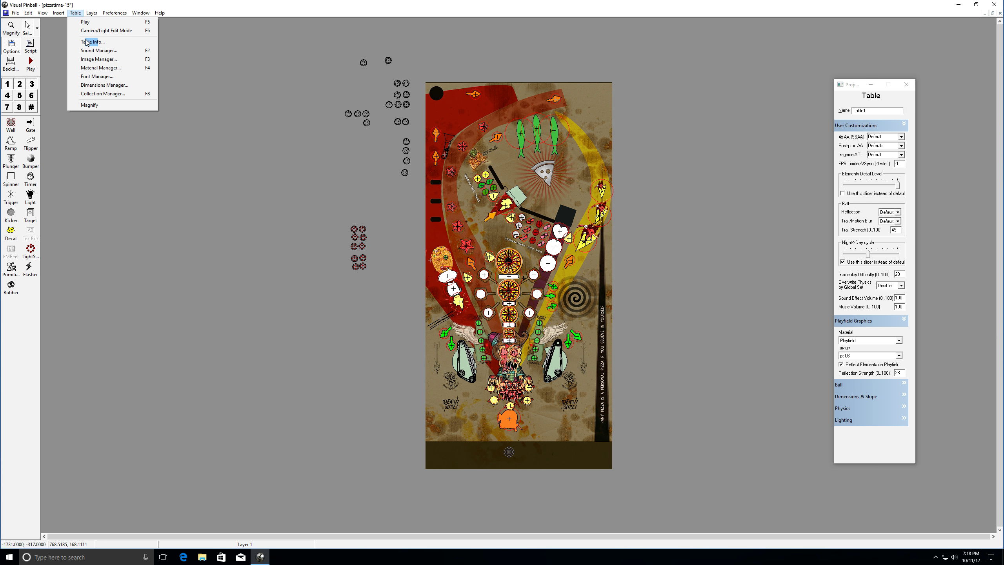
pyautogui.click(97, 51)
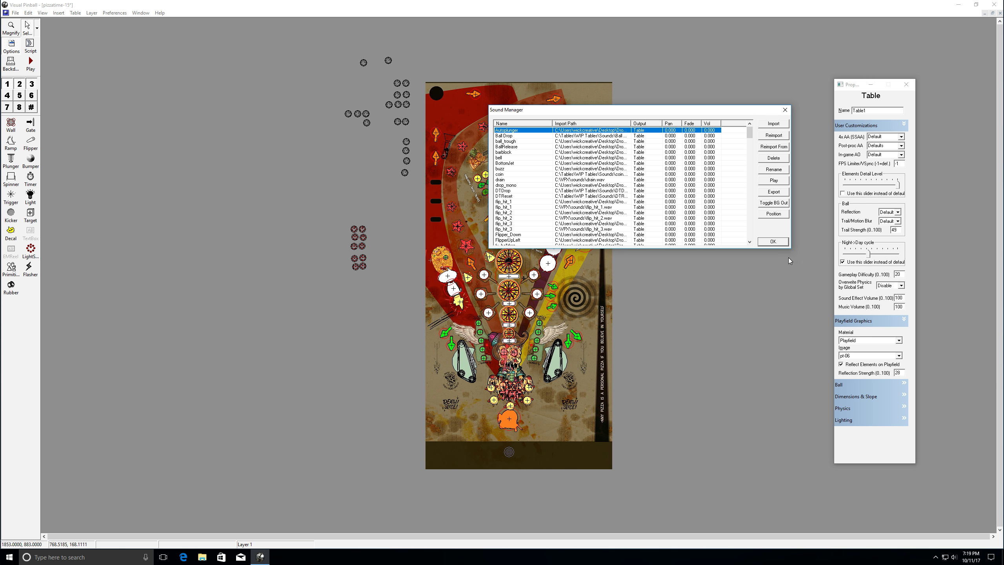
pyautogui.click(512, 136)
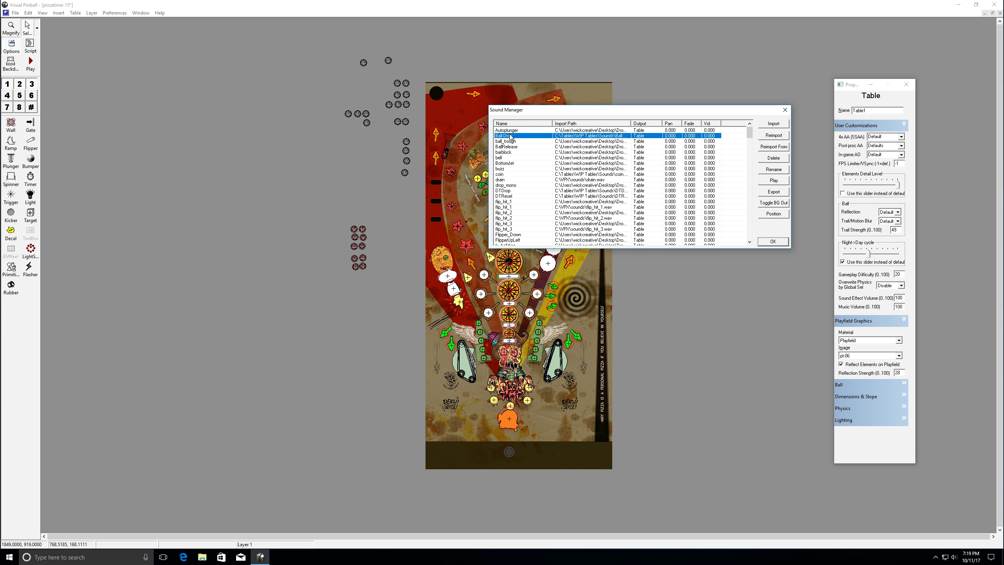
pyautogui.click(502, 131)
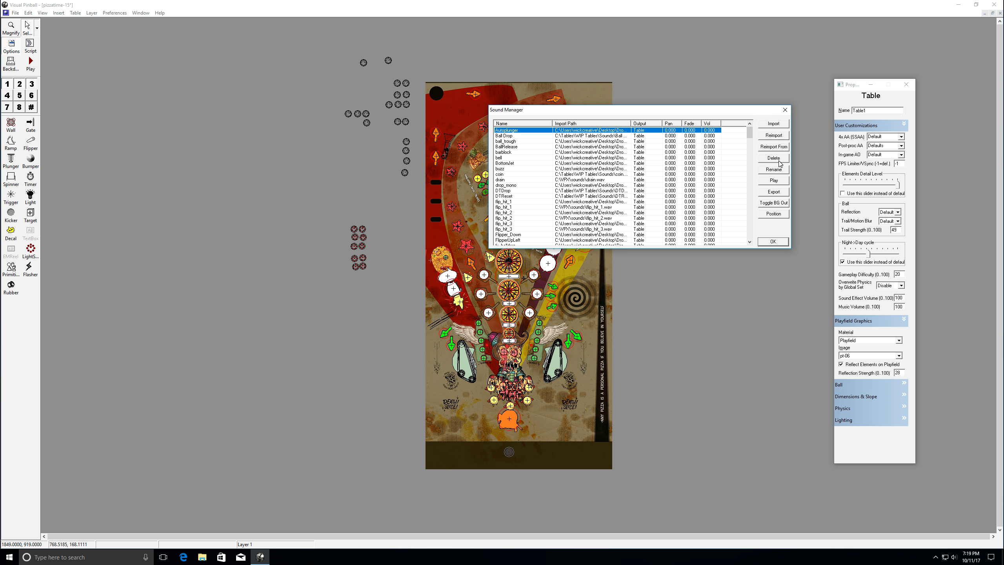
pyautogui.click(774, 181)
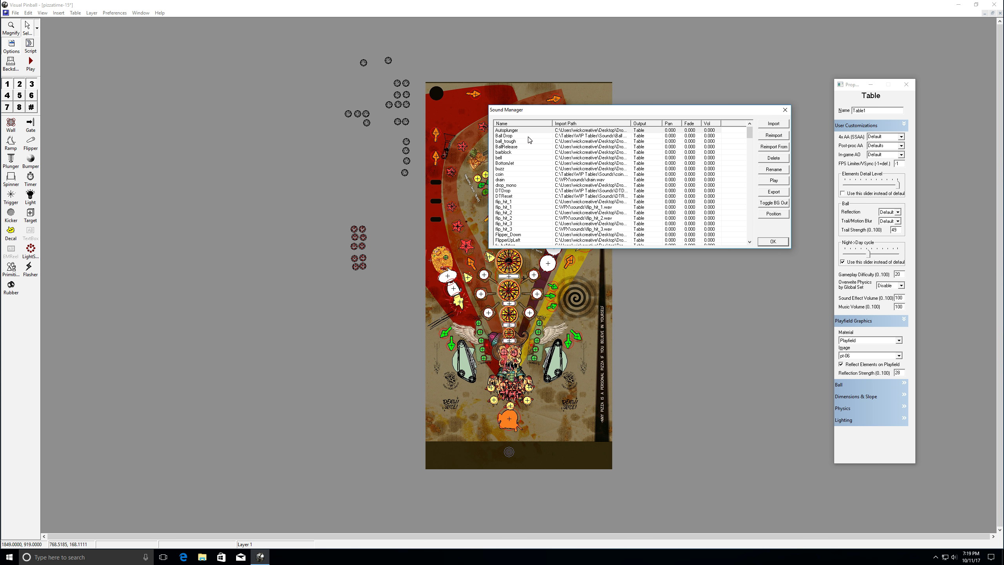
pyautogui.click(530, 137)
pyautogui.click(761, 181)
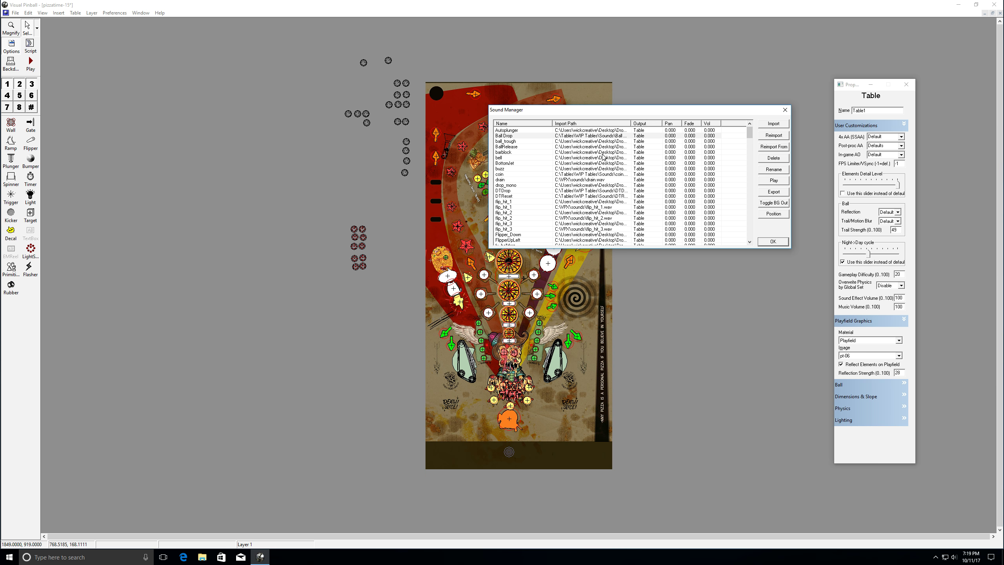
# Play the ball_trough, BallRelease and barblock sounds.
pyautogui.click(515, 141)
pyautogui.click(775, 181)
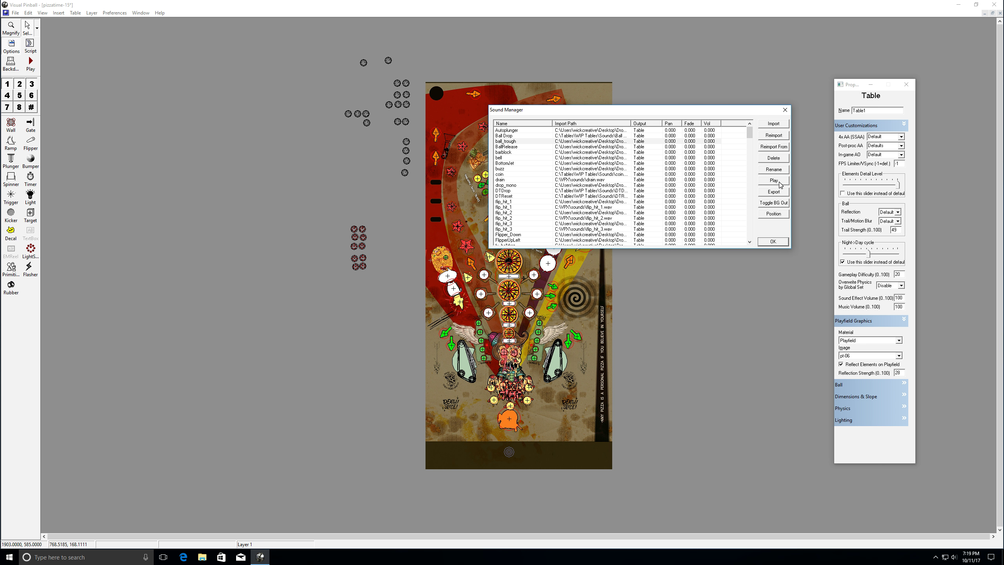
pyautogui.click(510, 147)
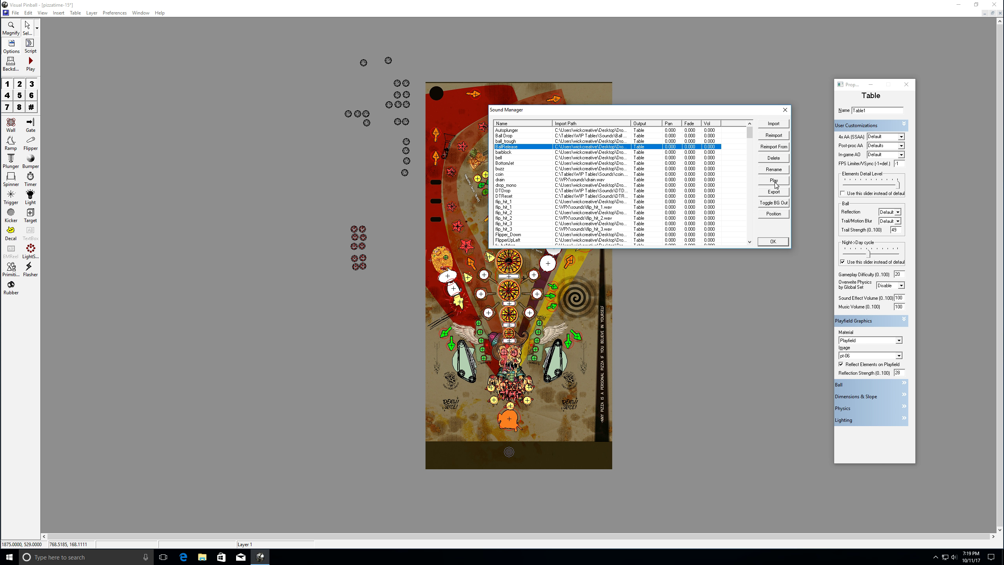
pyautogui.click(506, 152)
pyautogui.click(773, 180)
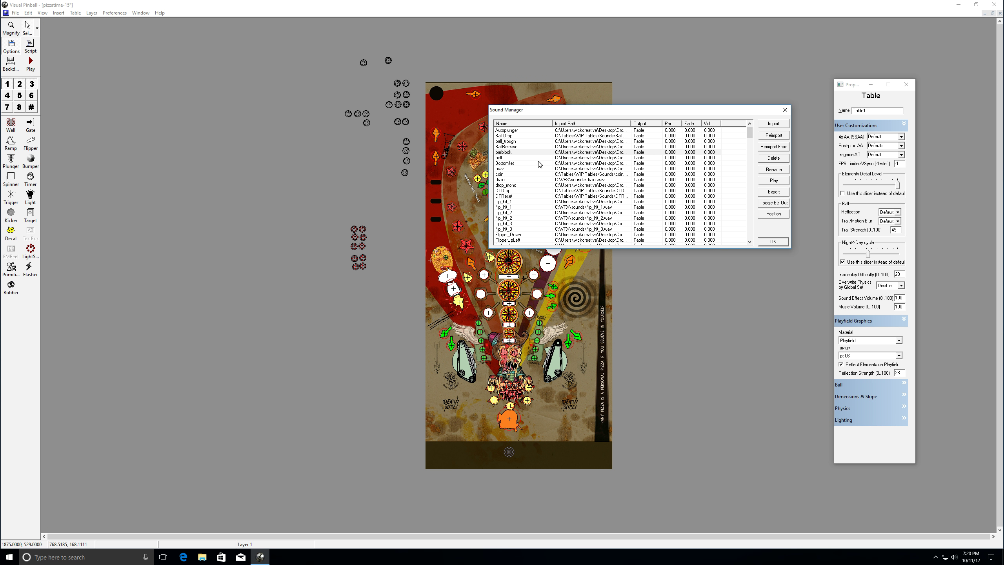
# Browse the sound list, play fx_coin and fx_collide, and close the Sound Manager.
pyautogui.scroll(-2, 520, 184)
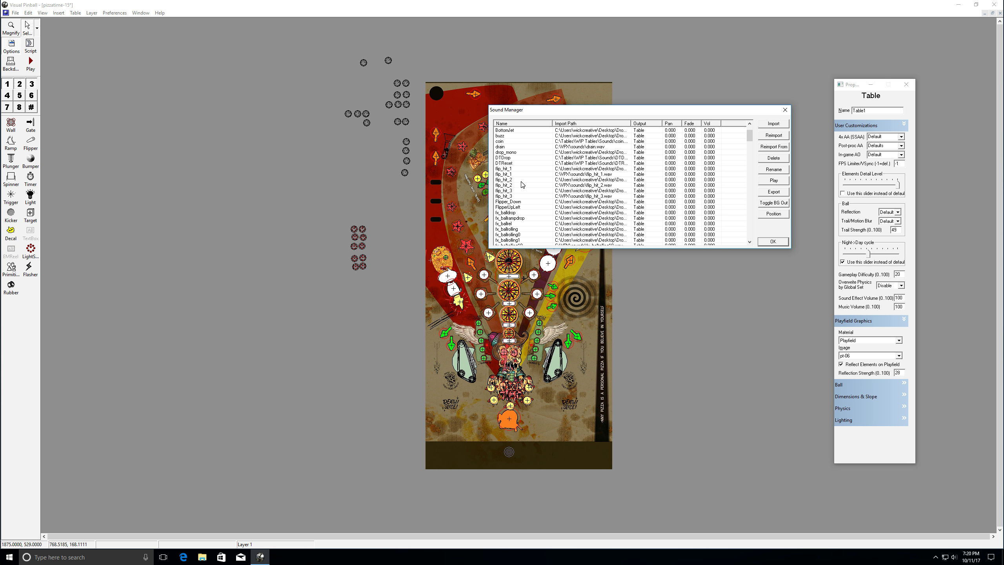
pyautogui.scroll(-20, 522, 185)
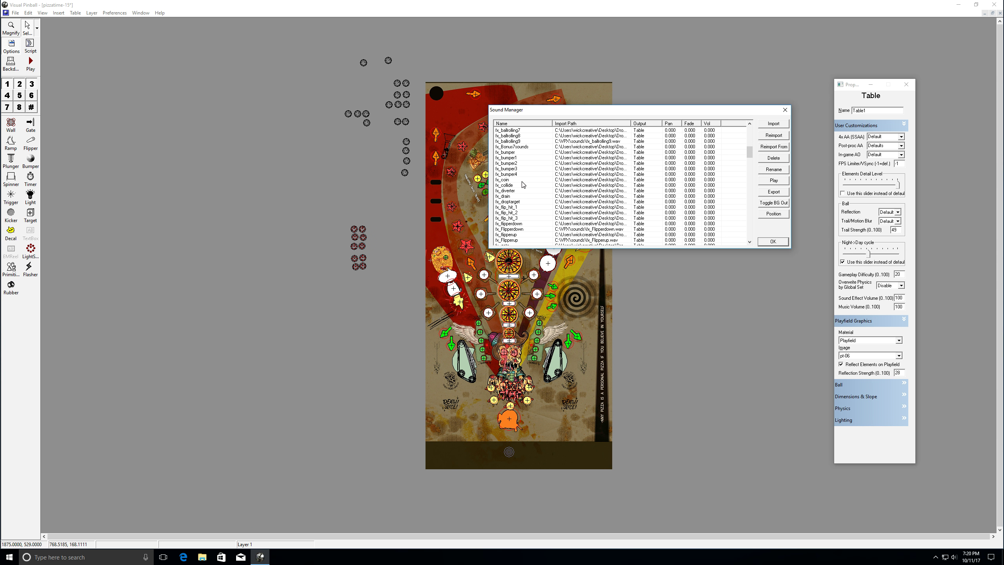
pyautogui.scroll(-10, 522, 185)
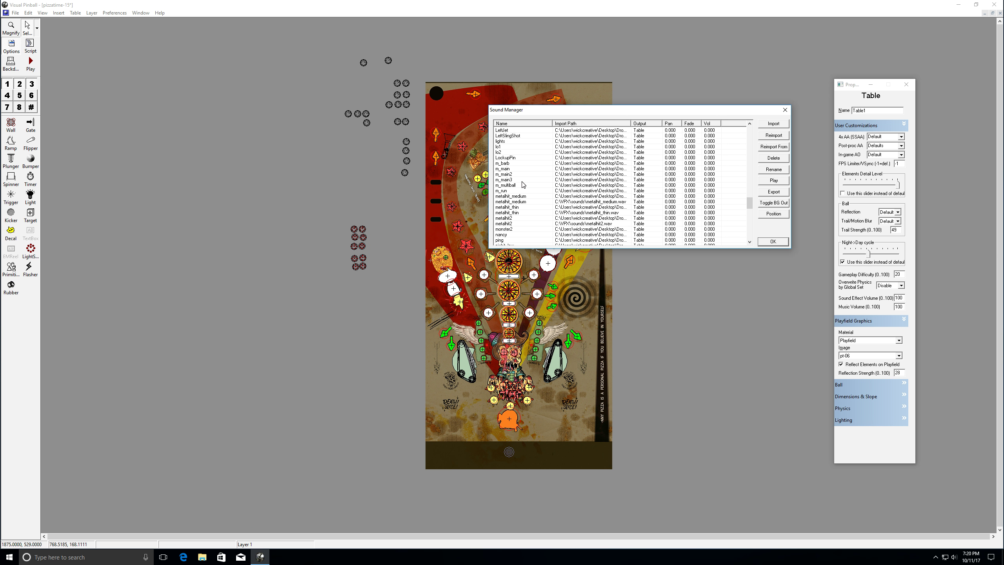
pyautogui.scroll(-7, 522, 185)
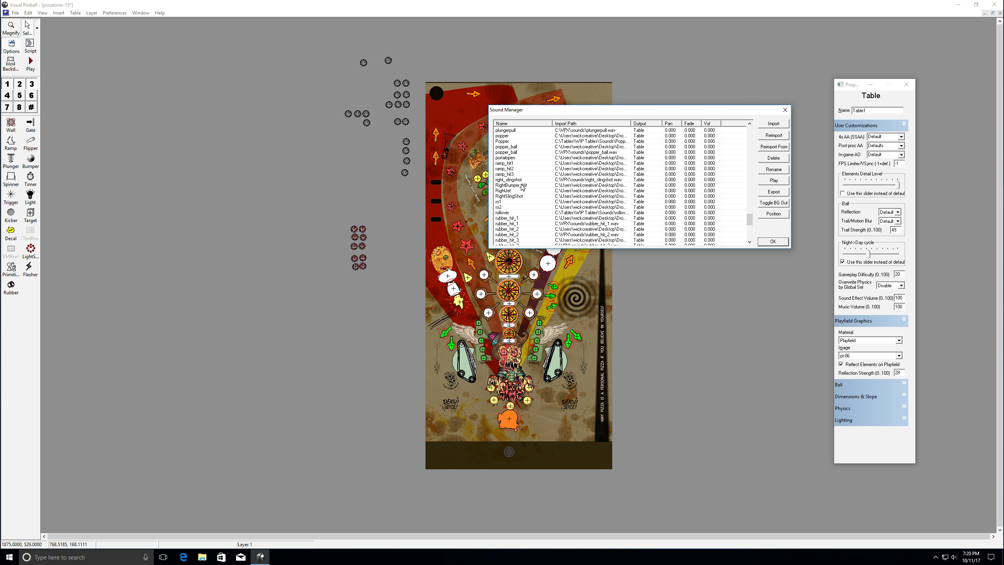
pyautogui.scroll(20, 522, 185)
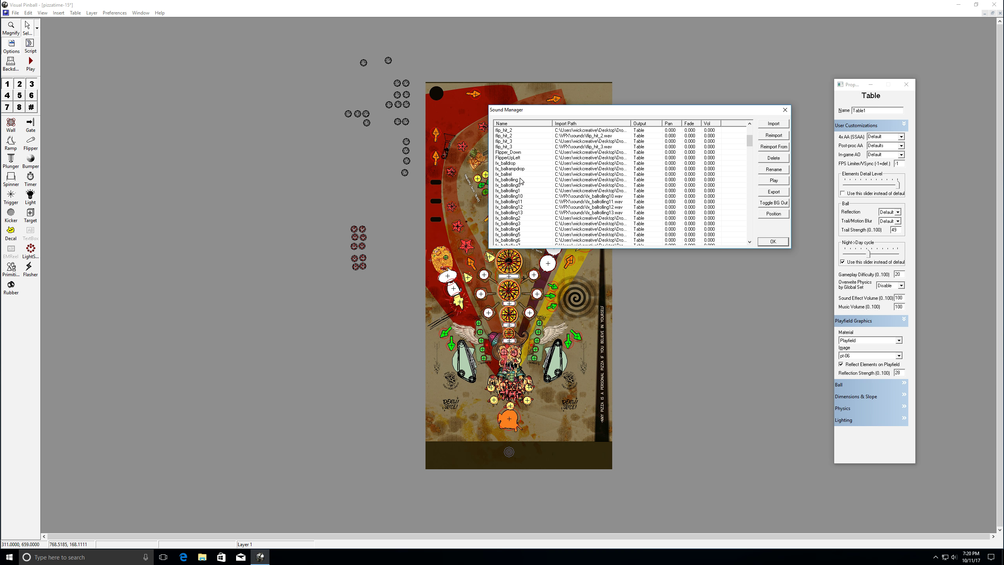
pyautogui.scroll(-10, 520, 182)
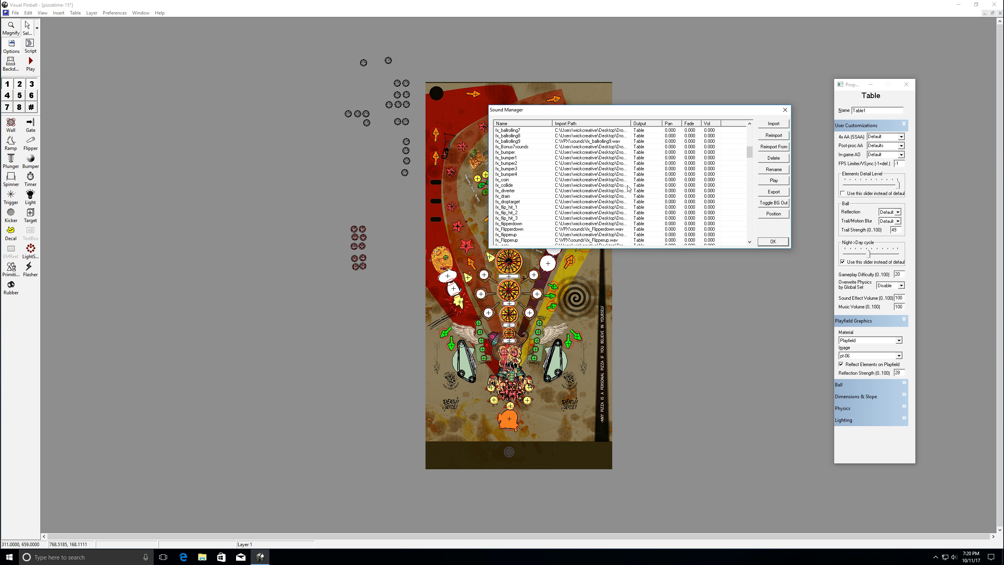
pyautogui.click(512, 180)
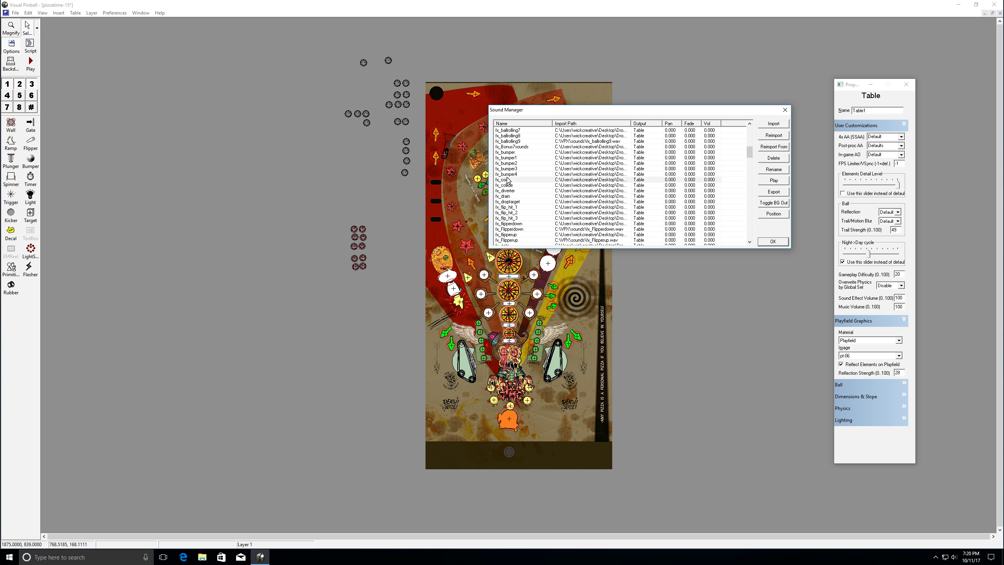
pyautogui.click(782, 181)
pyautogui.click(518, 186)
pyautogui.click(782, 181)
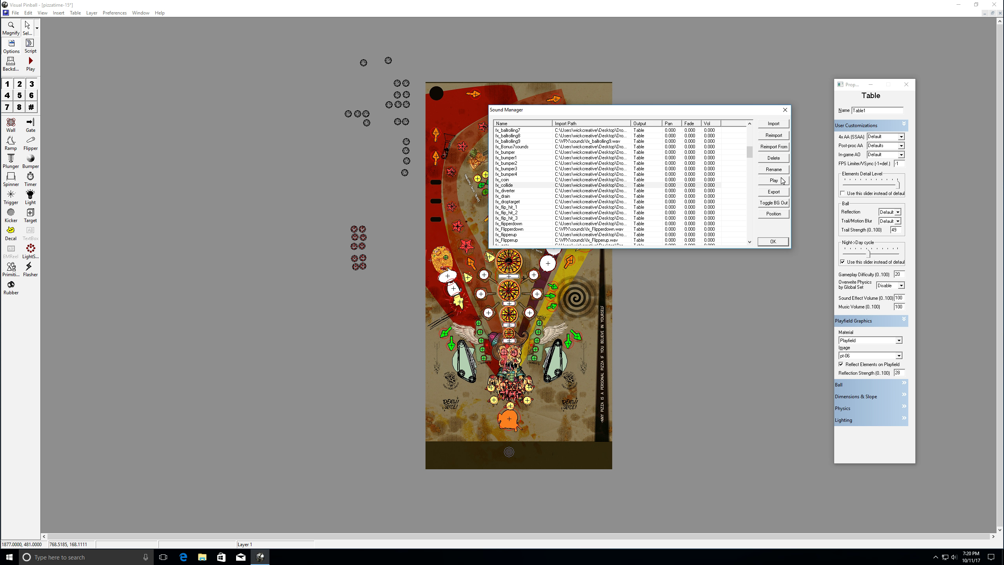
pyautogui.click(772, 242)
# Open the Image Manager and preview the table's images one after another, starting from ACDC-CardRight.
pyautogui.press('F3')
pyautogui.click(23, 33)
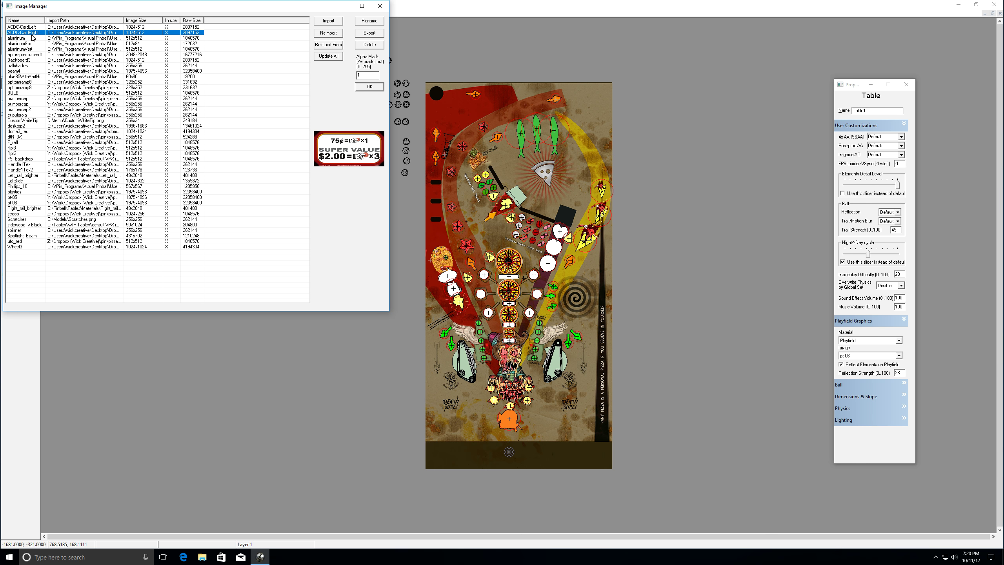
pyautogui.press('Down')
pyautogui.press('Down')
pyautogui.press('Down')
pyautogui.press('Down')
pyautogui.press('Down')
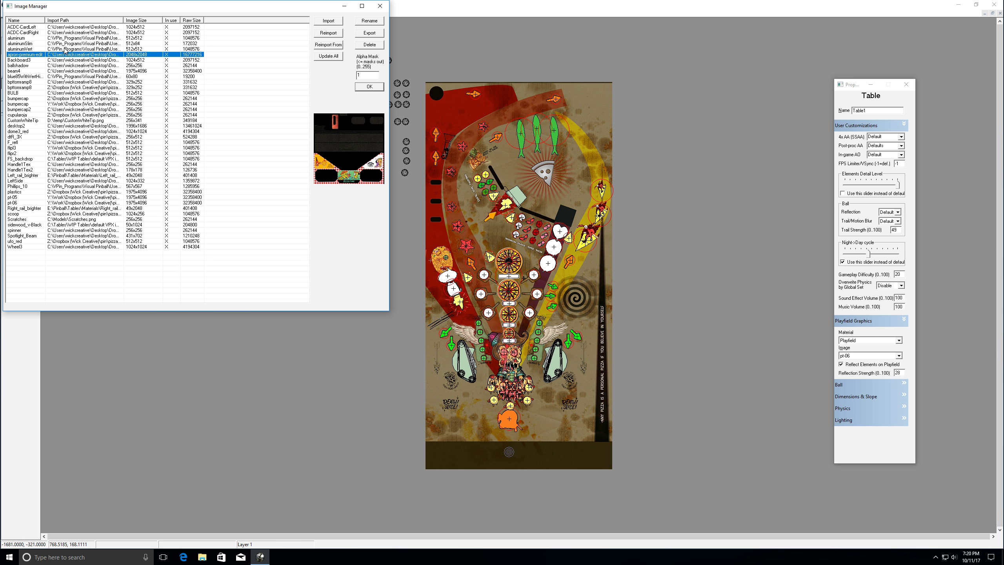
pyautogui.press('Down')
pyautogui.press('Down')
pyautogui.press('Down')
pyautogui.press('Down')
pyautogui.press('Down')
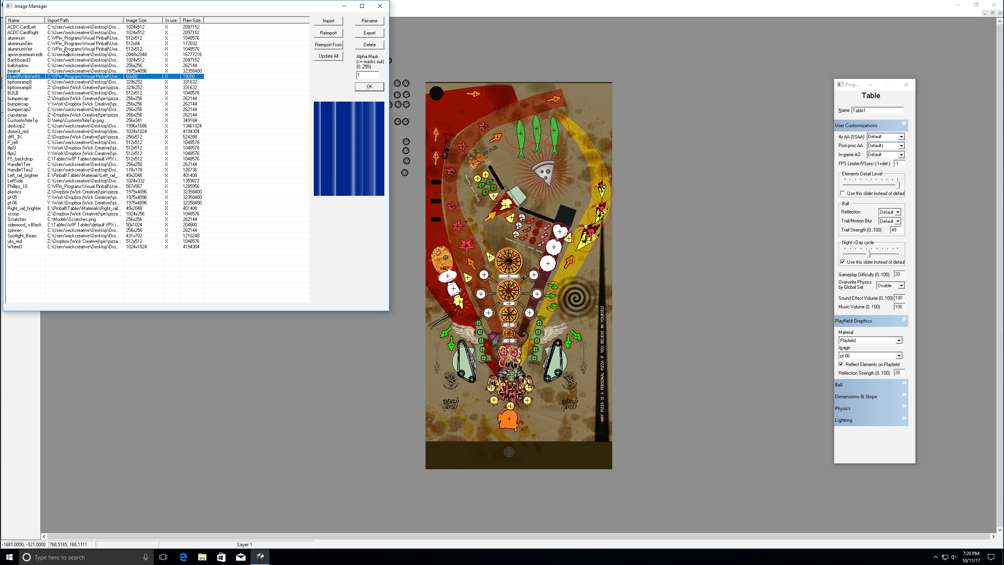
pyautogui.press('Down')
pyautogui.press('Down')
pyautogui.press('Down')
pyautogui.press('Down')
pyautogui.press('Down')
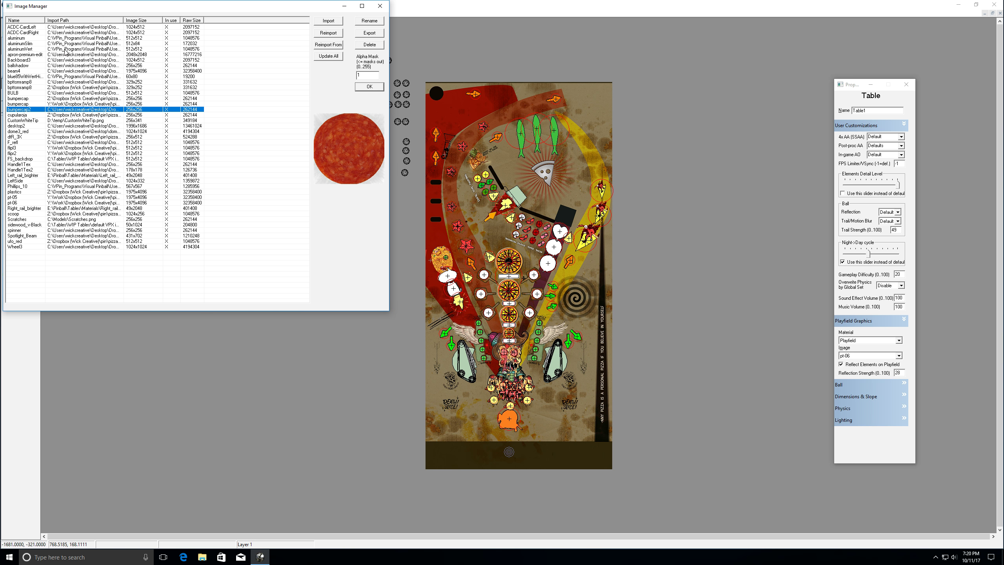
pyautogui.press('Down')
pyautogui.press('Down')
pyautogui.press('Down')
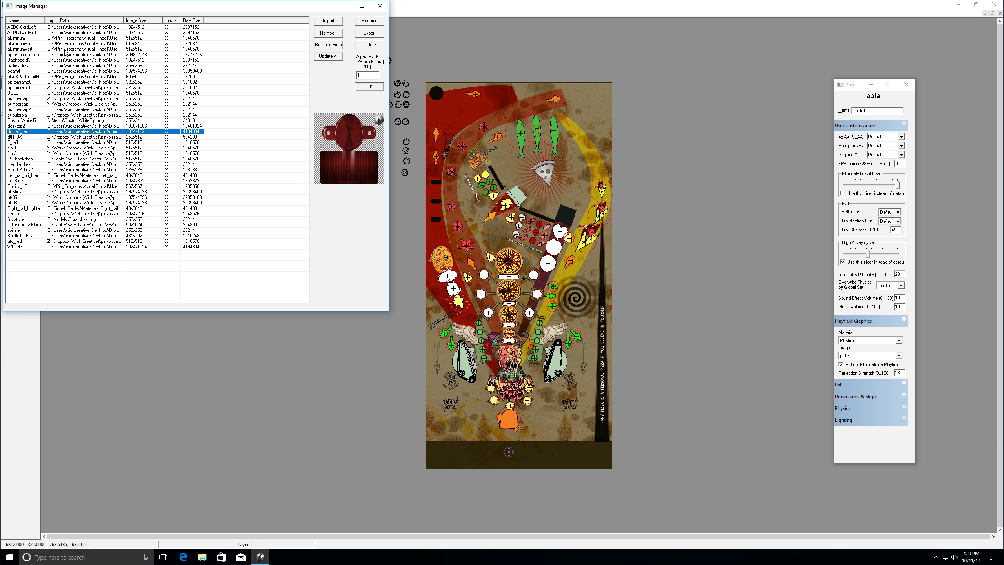
pyautogui.press('Down')
pyautogui.press('Down')
pyautogui.press('Down')
pyautogui.press('Down')
pyautogui.press('Down')
pyautogui.press('Down')
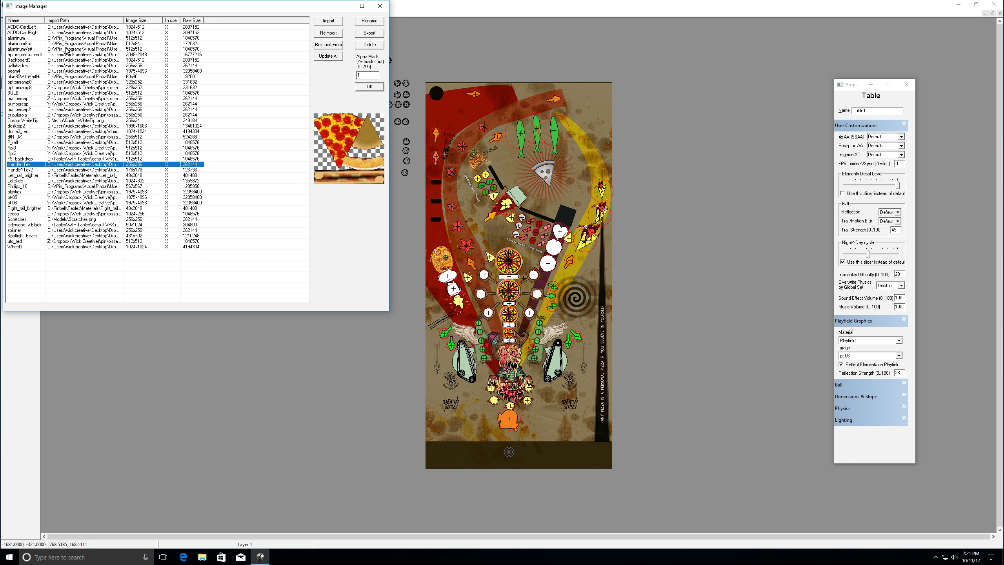
pyautogui.press('Down')
pyautogui.press('Down')
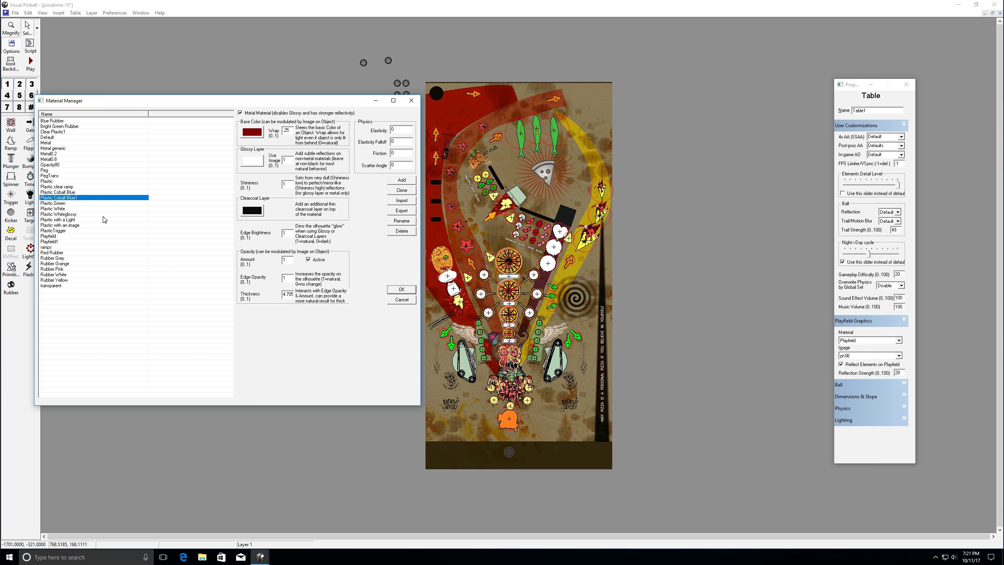
# Examine the settings of the materials from Plastic Cobalt Blue1 down to transparent, and back up to Playfield, in the Material Manager.
pyautogui.press('Down')
pyautogui.press('Down')
pyautogui.press('Down')
pyautogui.press('Down')
pyautogui.press('Down')
pyautogui.press('Down')
pyautogui.press('Down')
pyautogui.press('Down')
pyautogui.press('Down')
pyautogui.press('Down')
pyautogui.press('Down')
pyautogui.press('Down')
pyautogui.press('Down')
pyautogui.press('Down')
pyautogui.press('Down')
pyautogui.press('Down')
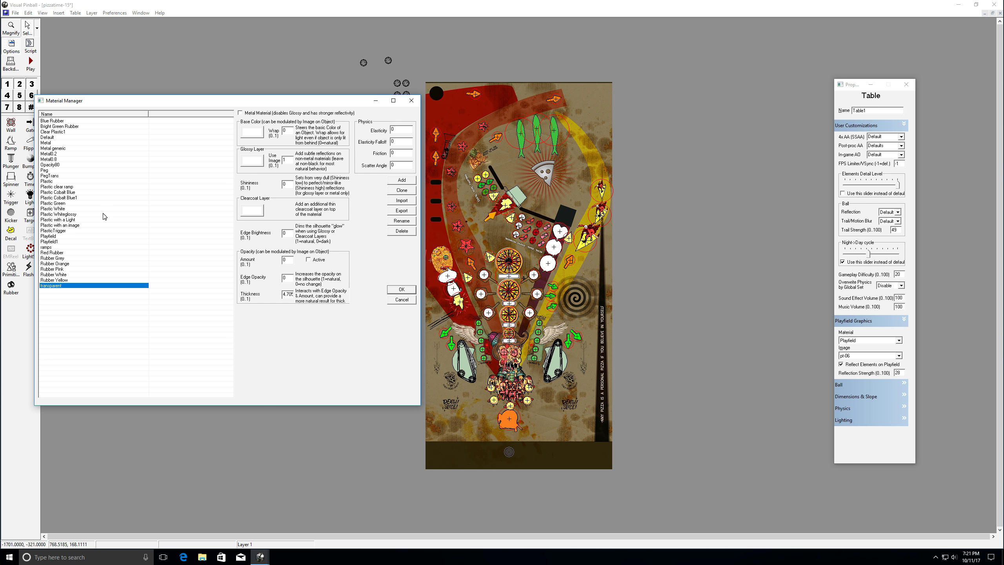
pyautogui.press('Up')
pyautogui.press('Up')
pyautogui.press('Up')
pyautogui.press('Up')
pyautogui.press('Up')
pyautogui.press('Up')
pyautogui.press('Up')
pyautogui.press('Up')
pyautogui.press('Up')
pyautogui.press('Up')
pyautogui.press('Up')
pyautogui.press('Up')
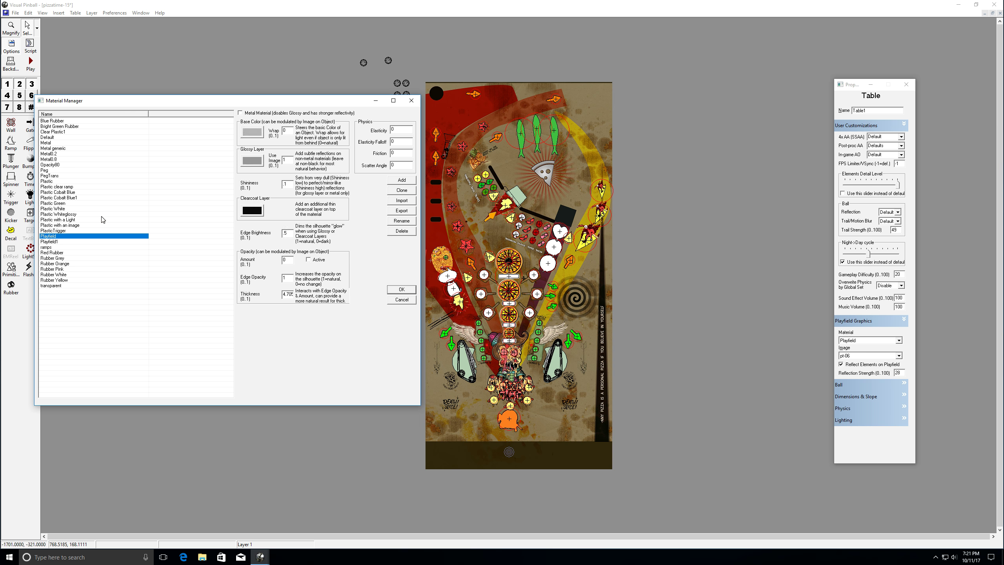
# Compare the material settings of Rubber Grey, Rubber Orange and Rubber Pink.
pyautogui.click(45, 258)
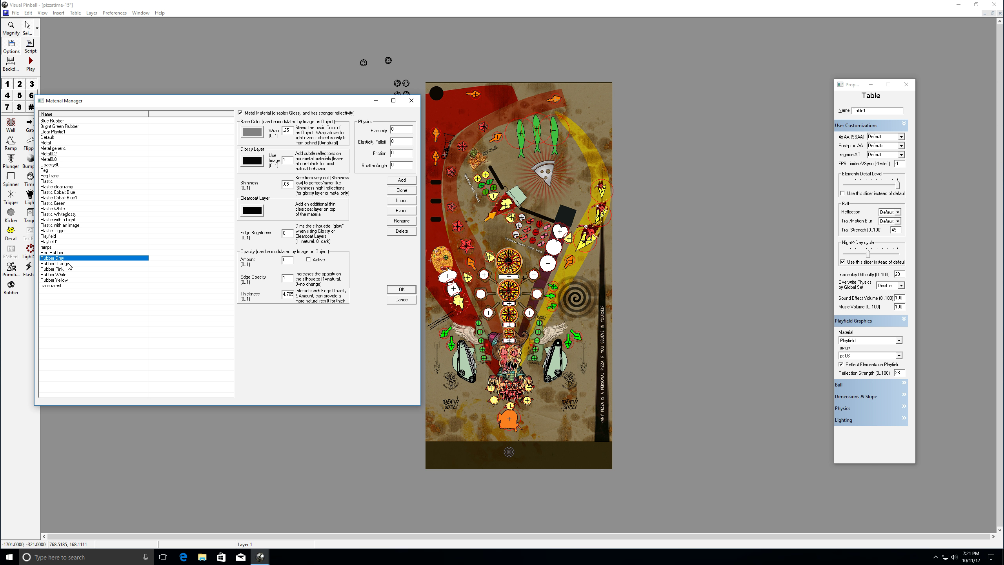
pyautogui.click(59, 263)
pyautogui.press('Down')
pyautogui.press('Up')
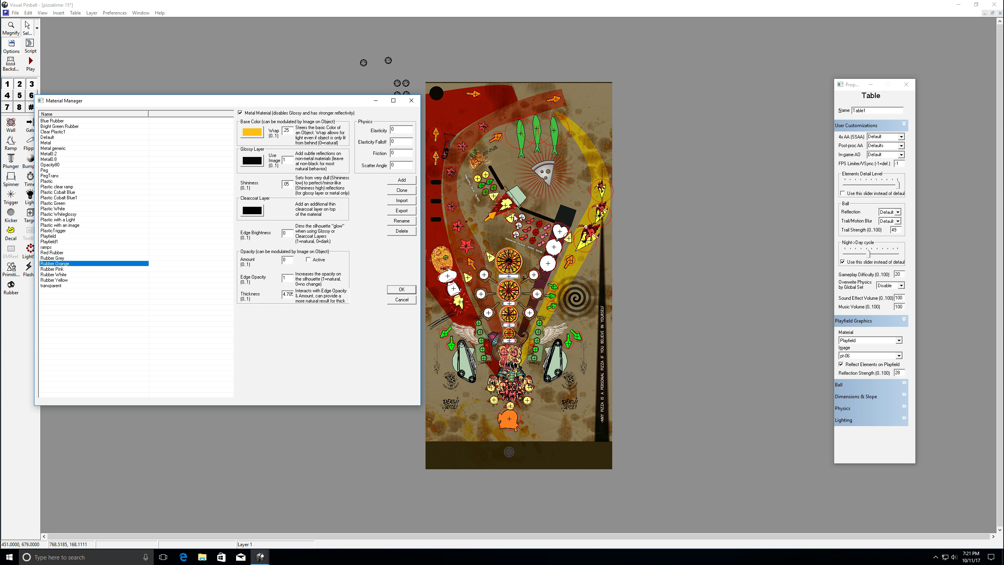
# Compare the material settings of Metal0.8, Peg, Metal0.2, Metal and Blue Rubber, and close the Material Manager.
pyautogui.click(524, 211)
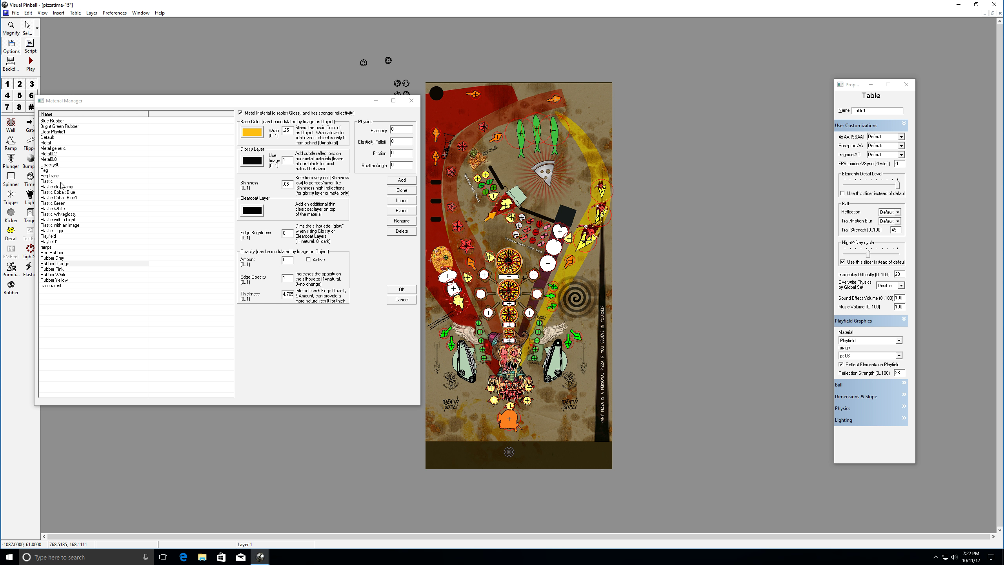
pyautogui.click(51, 159)
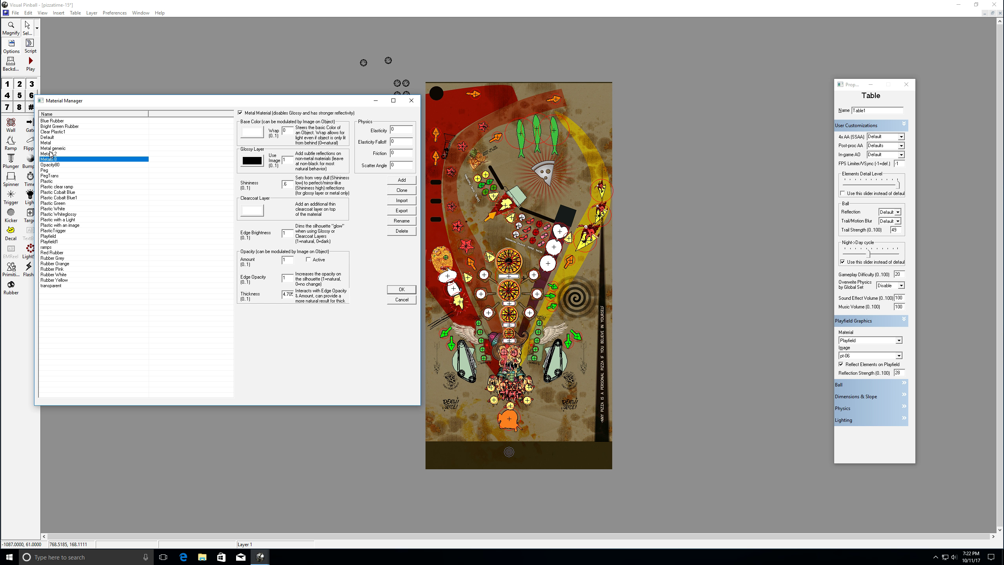
pyautogui.click(56, 172)
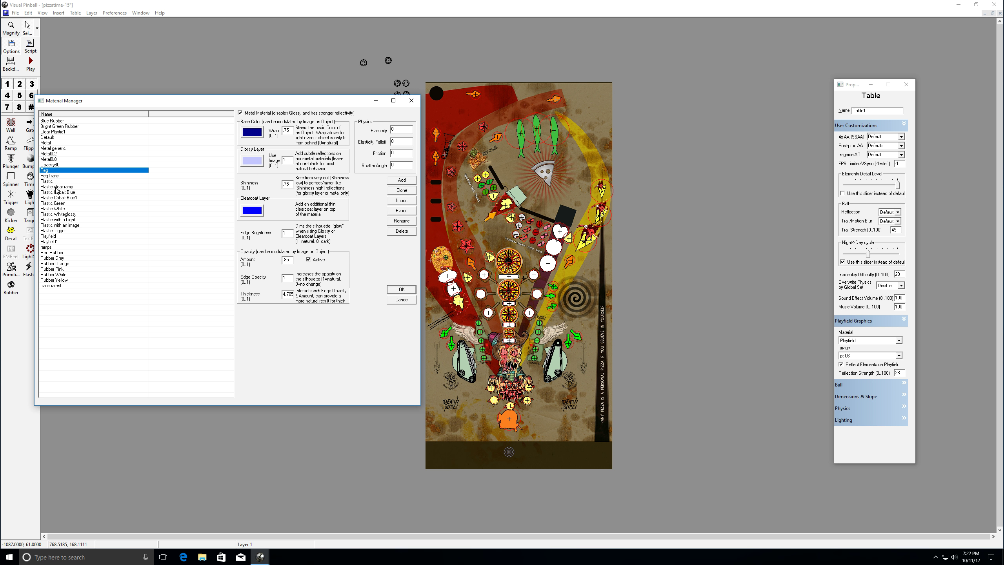
pyautogui.click(71, 153)
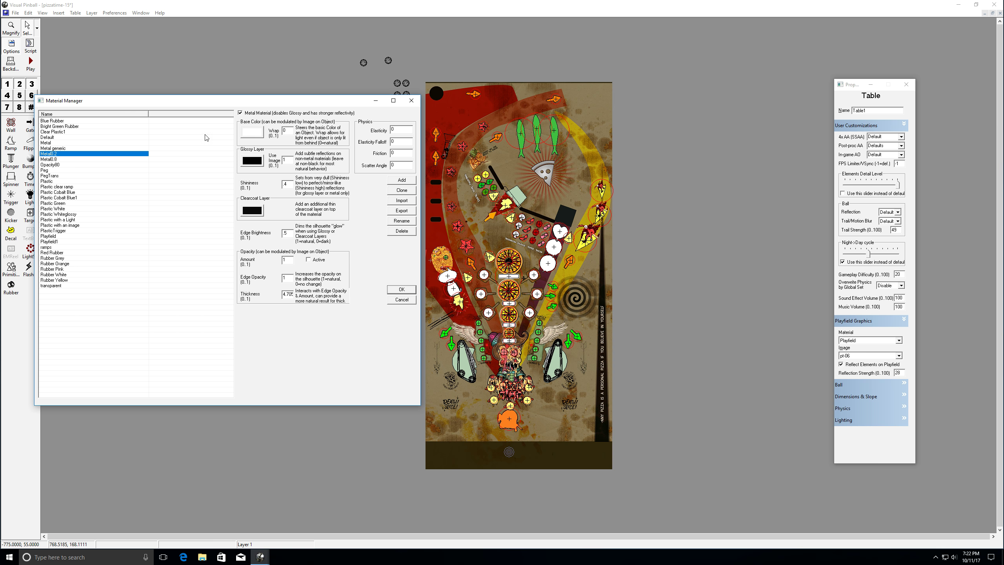
pyautogui.click(65, 143)
pyautogui.click(67, 121)
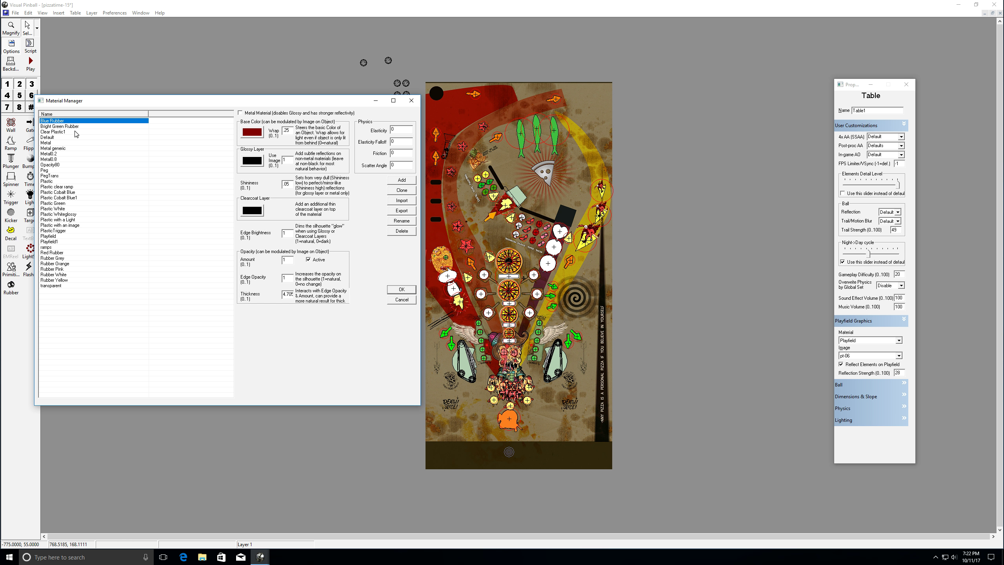
pyautogui.press('Escape')
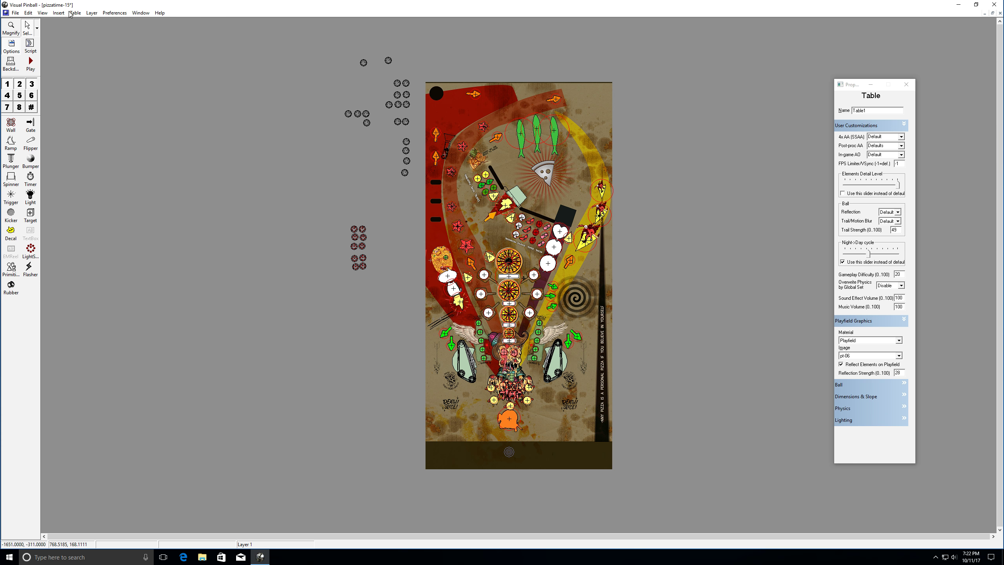
# Inspect the image and material properties of the small ramp in the upper playfield and the wall at the lower-right slingshot.
pyautogui.click(518, 194)
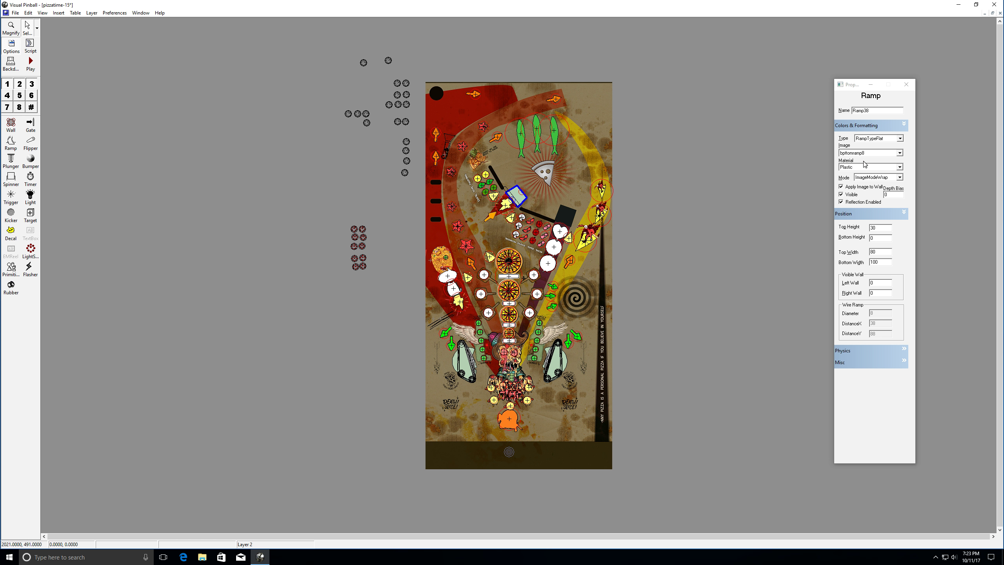
pyautogui.click(565, 364)
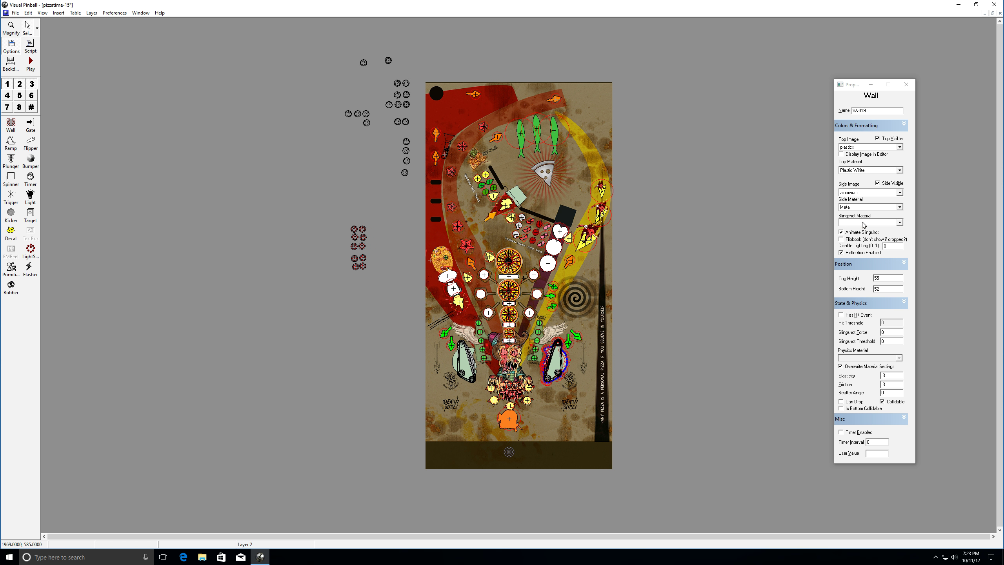
pyautogui.click(668, 337)
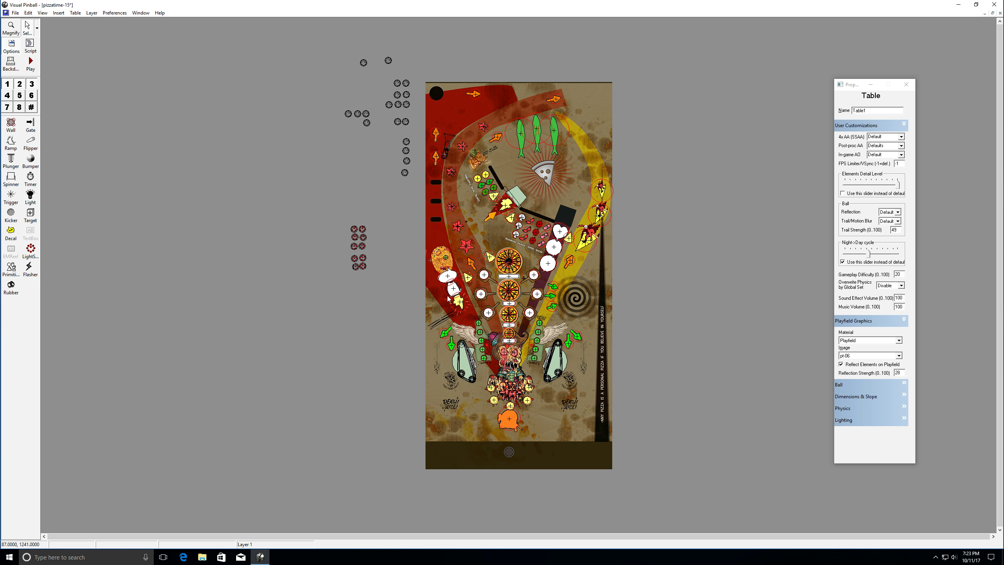
pyautogui.moveTo(449, 299); pyautogui.dragTo(510, 453)
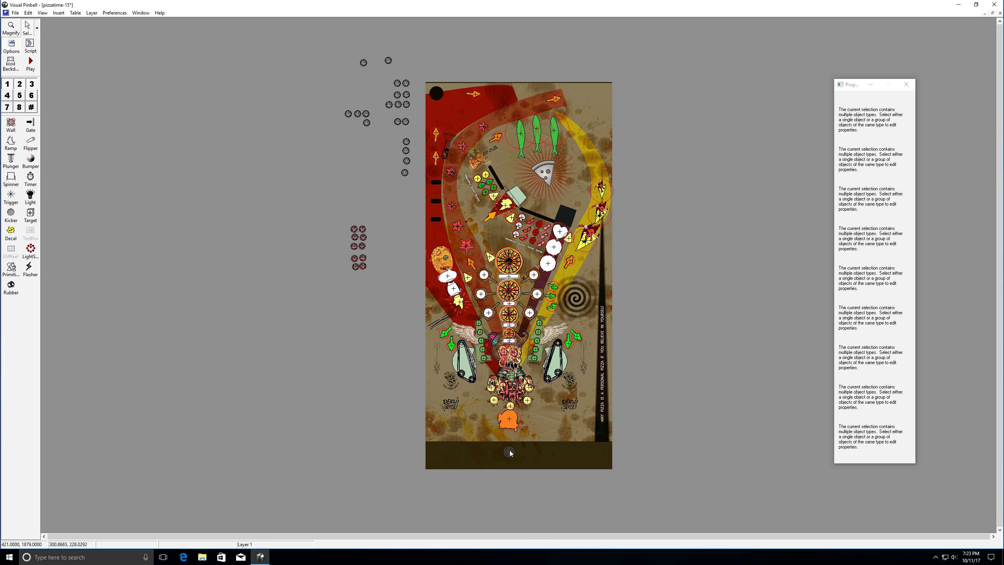
pyautogui.click(658, 352)
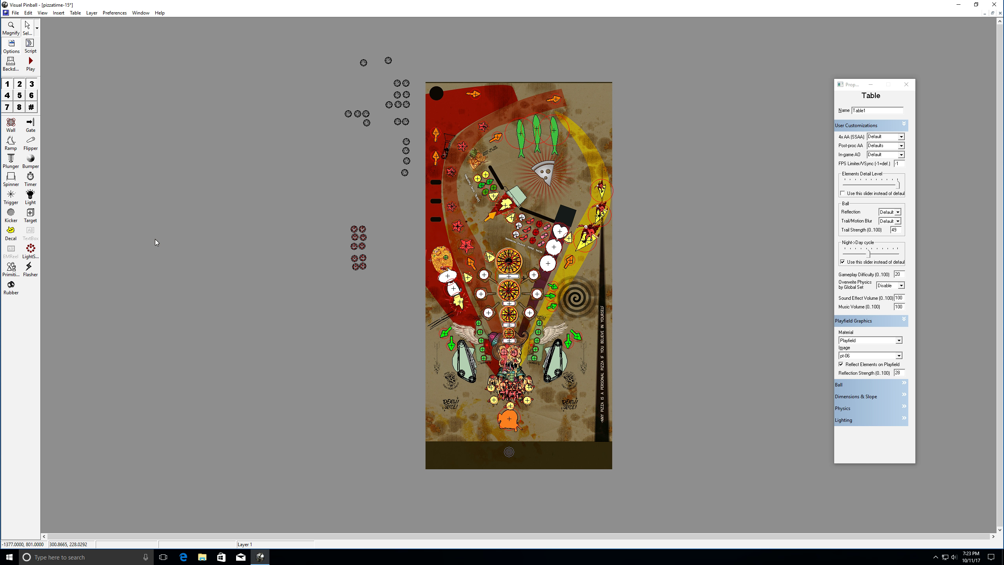
# Open the Material Manager and the Font Manager briefly, closing each again.
pyautogui.click(69, 14)
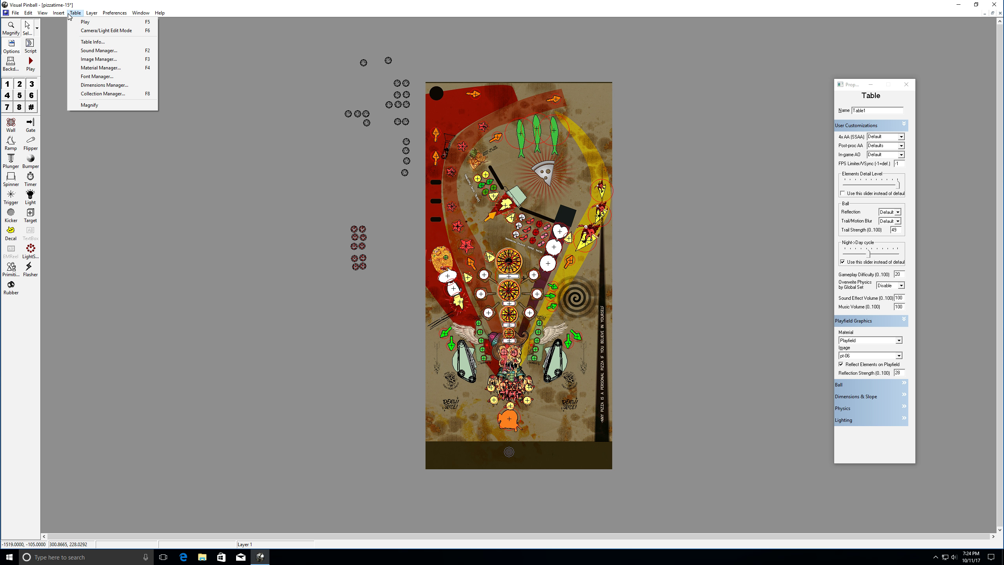
pyautogui.click(95, 72)
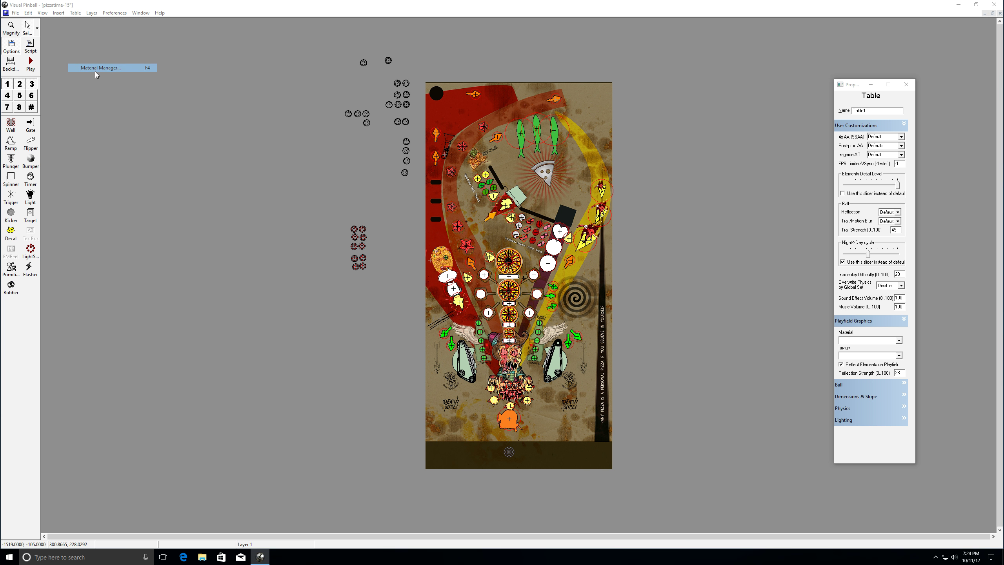
pyautogui.press('Escape')
pyautogui.click(75, 13)
pyautogui.click(111, 79)
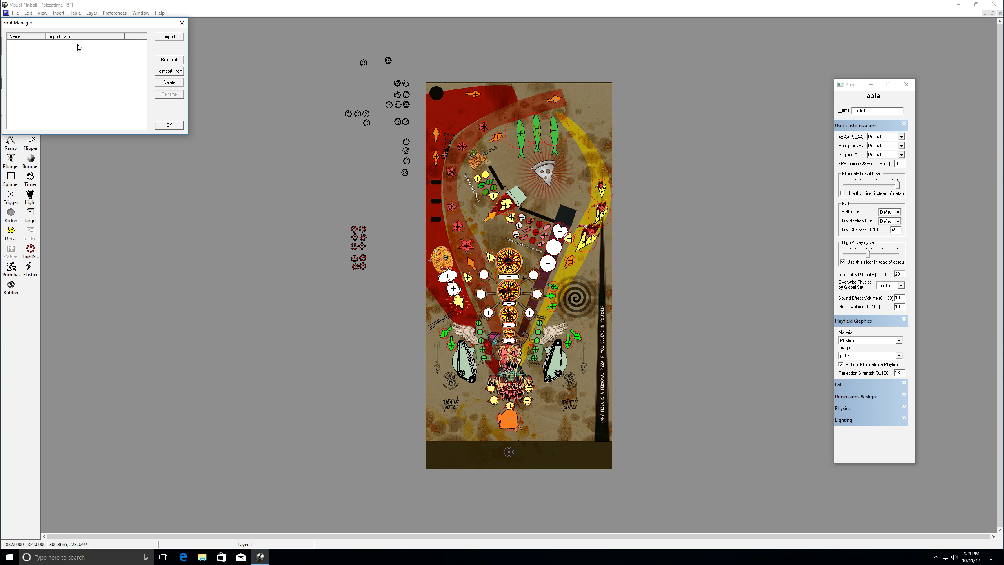
pyautogui.click(182, 25)
# Review the members and grouping options of the aLights collection in the Collection Manager, and close it.
pyautogui.click(76, 13)
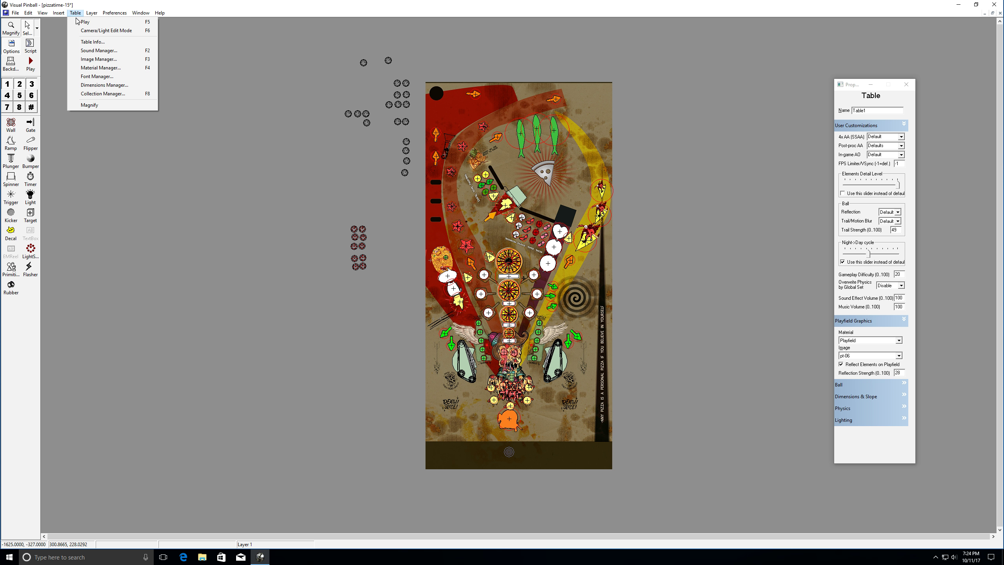
pyautogui.click(104, 94)
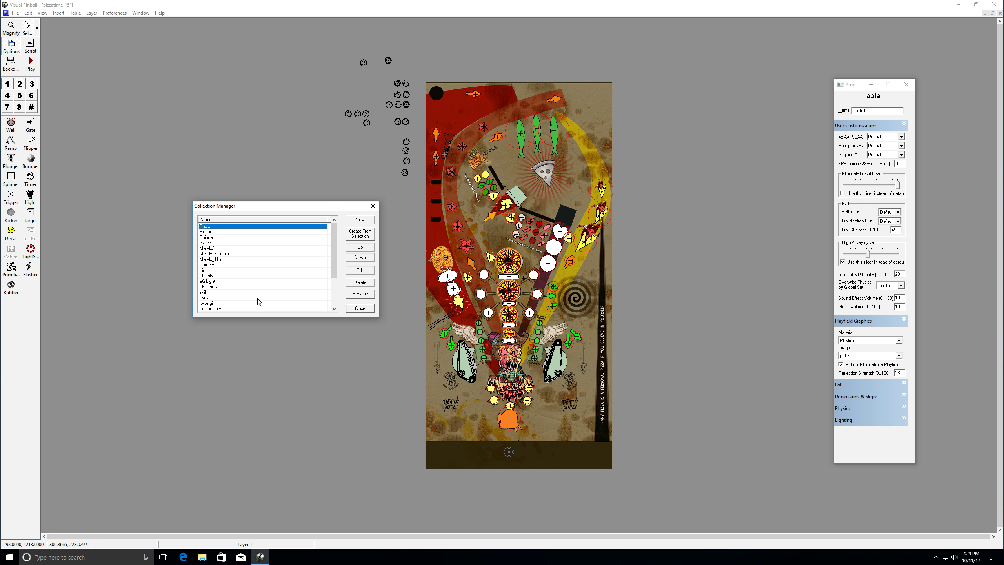
pyautogui.doubleClick(207, 275)
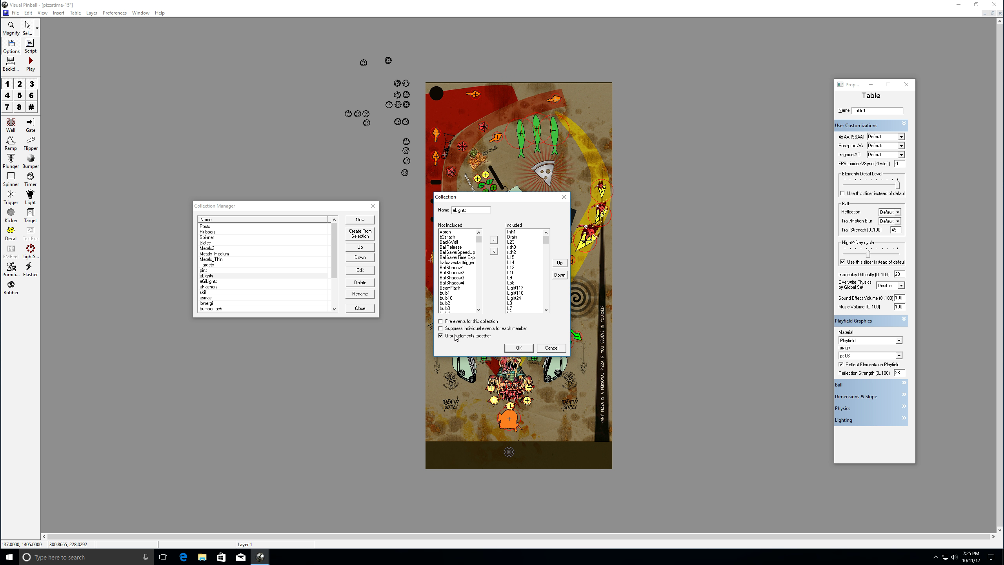
pyautogui.click(518, 347)
pyautogui.click(360, 308)
# Select the grouped playfield lights through one of their members, and run the table in the player to watch them before returning to the editor.
pyautogui.click(553, 266)
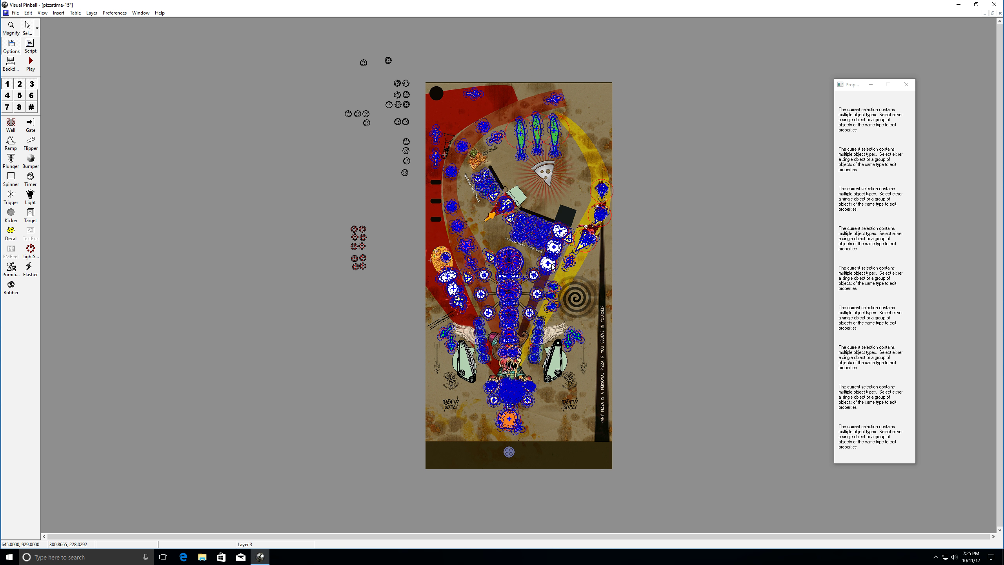
pyautogui.click(31, 63)
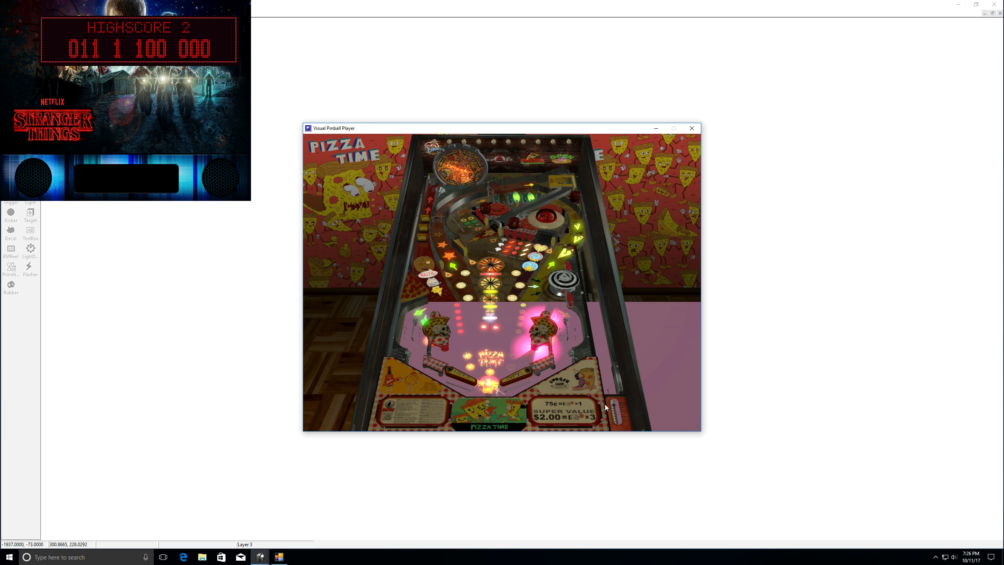
pyautogui.press('Escape')
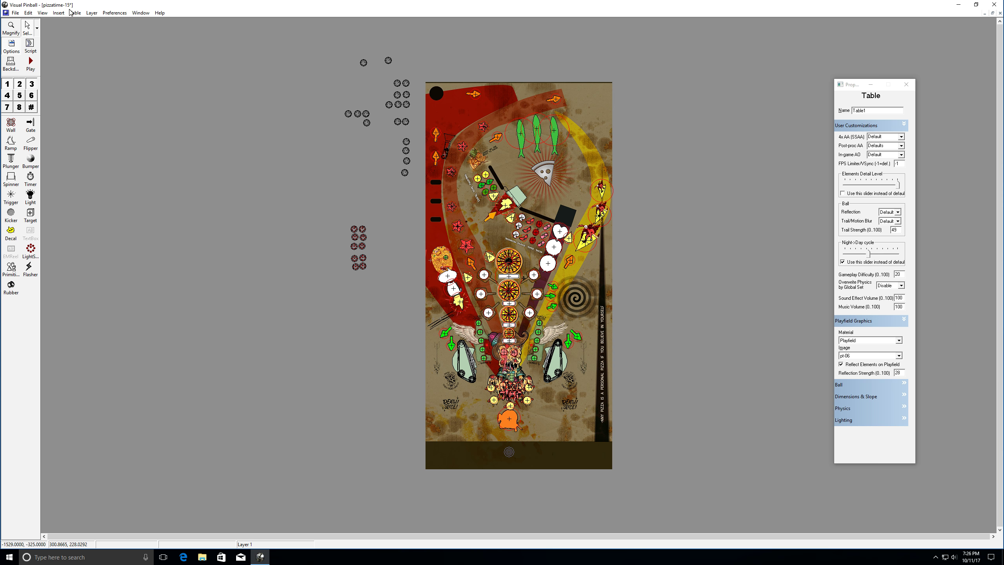
# Go through the aLights, aGiLights, aFlashers and skill collections in the Collection Manager, and close it.
pyautogui.click(58, 13)
pyautogui.moveTo(75, 13)
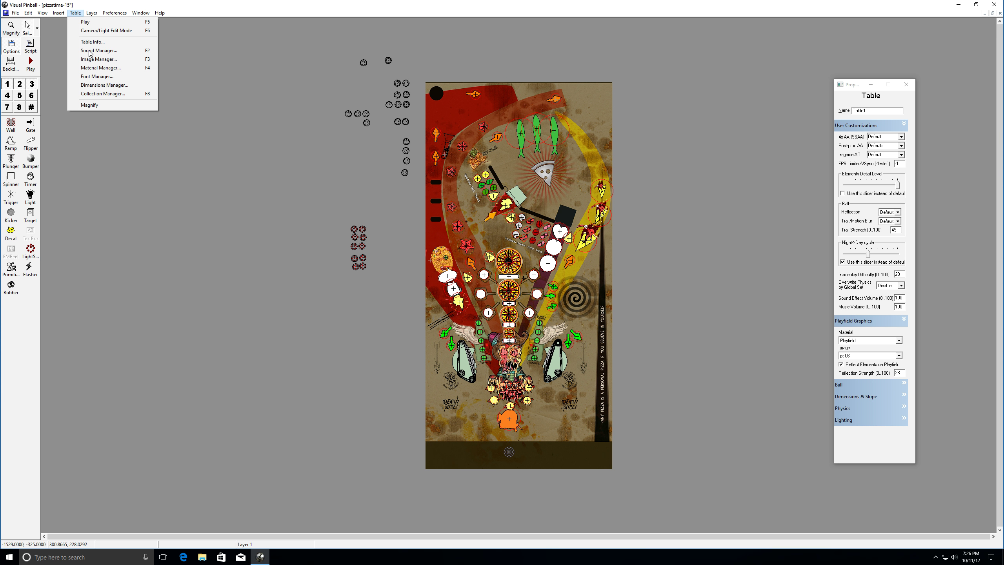
pyautogui.click(102, 96)
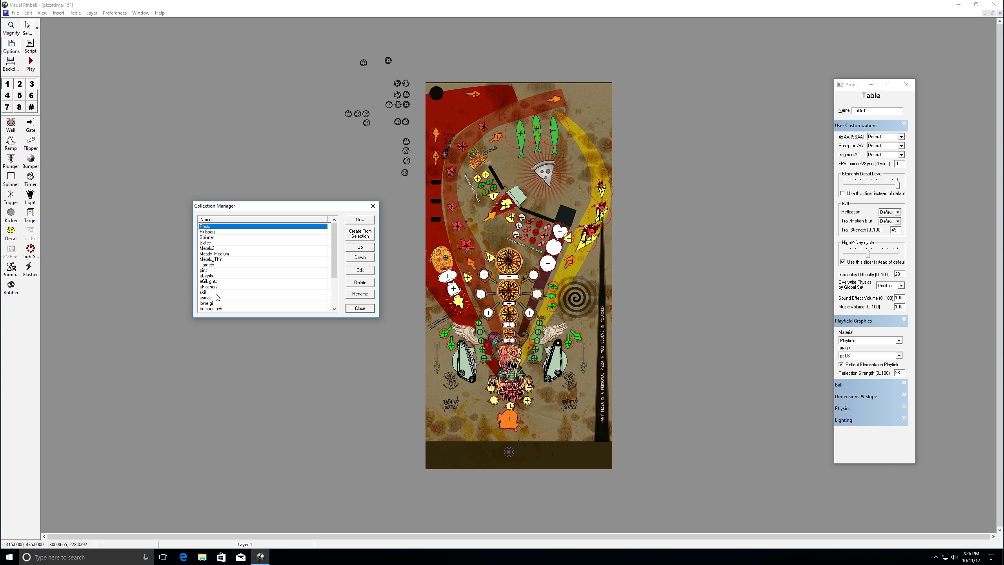
pyautogui.click(205, 276)
pyautogui.click(215, 282)
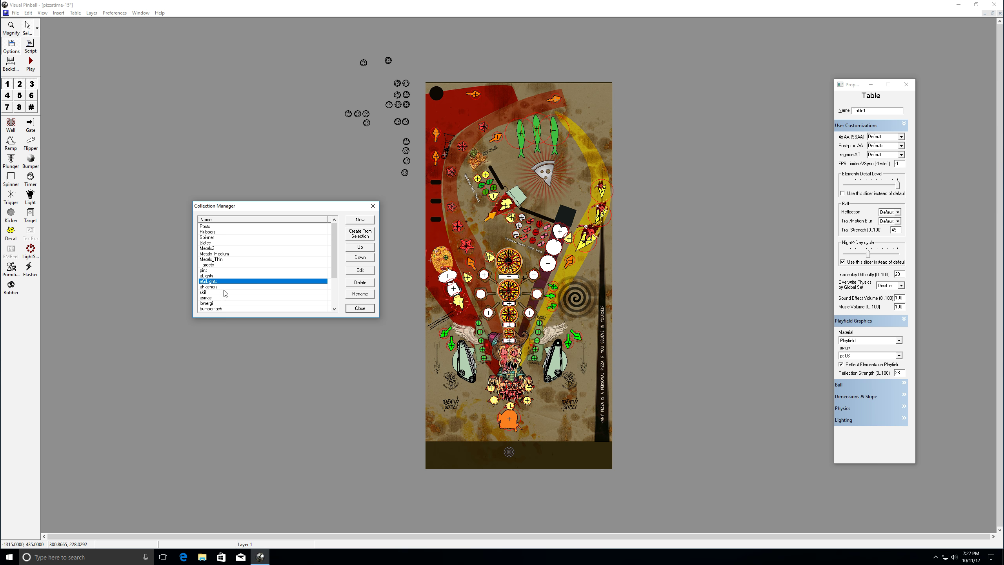
pyautogui.click(213, 288)
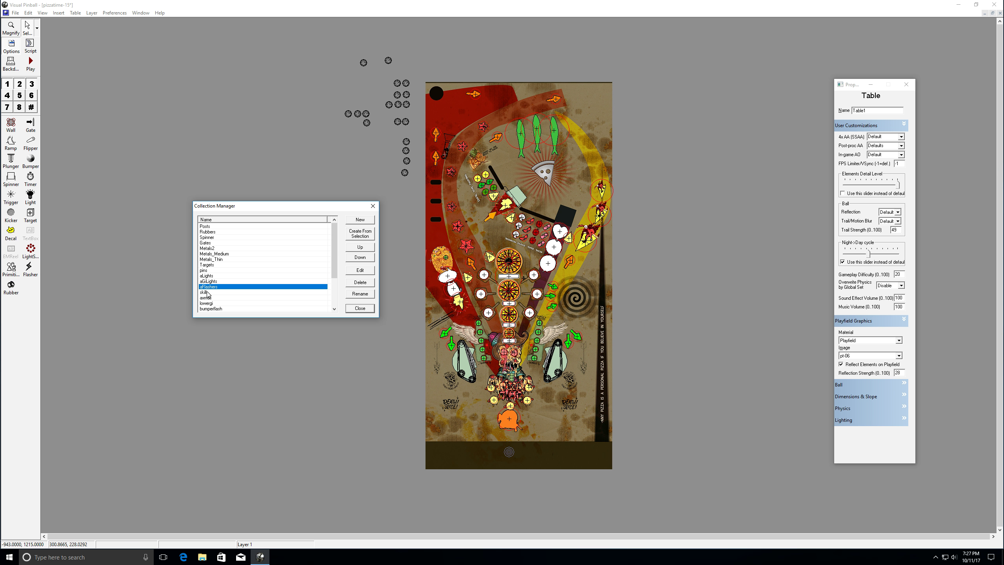
pyautogui.click(207, 292)
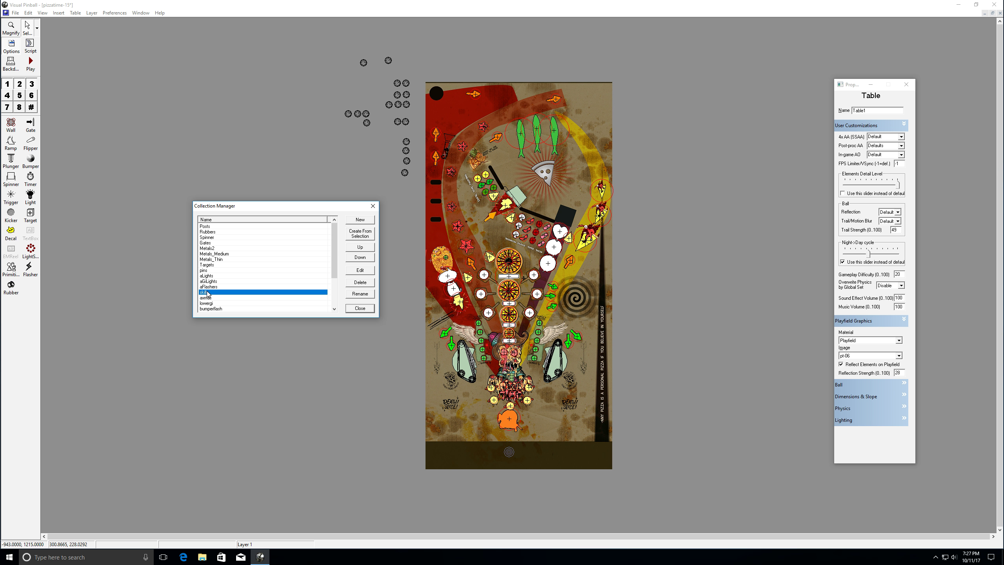
pyautogui.click(359, 309)
# Run the table again, start a game to watch the slingshot lighting, and exit the player.
pyautogui.press('F5')
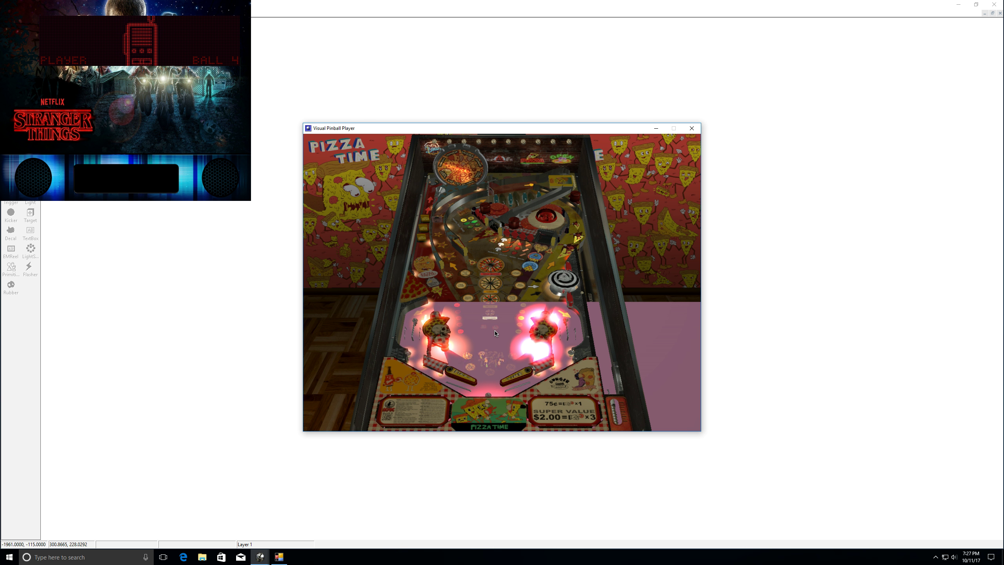
pyautogui.press('1')
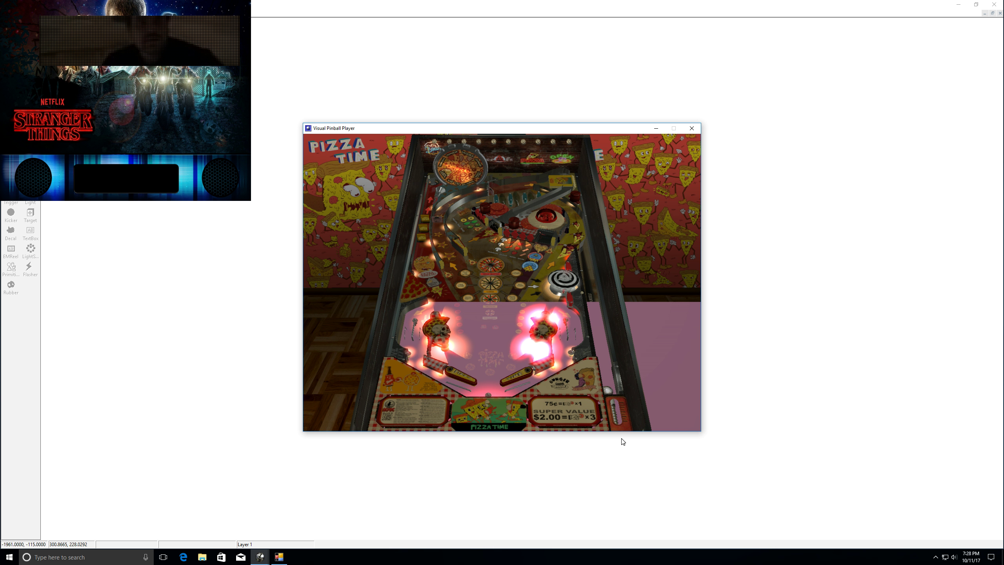
pyautogui.press('Escape')
# Review the members and grouping options of the aGiLights collection, leave it unedited, and close the Collection Manager.
pyautogui.click(208, 281)
pyautogui.click(360, 270)
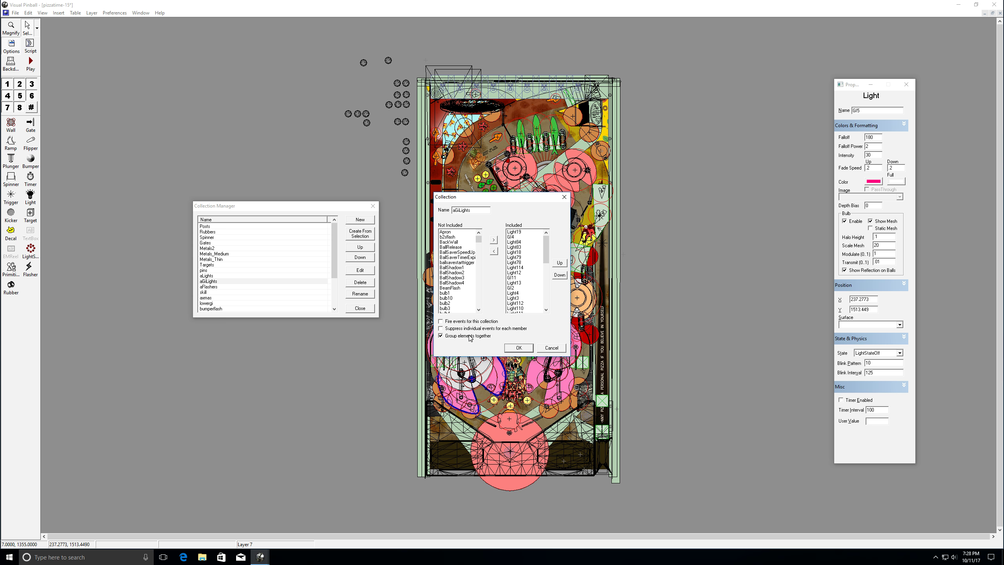
pyautogui.click(564, 350)
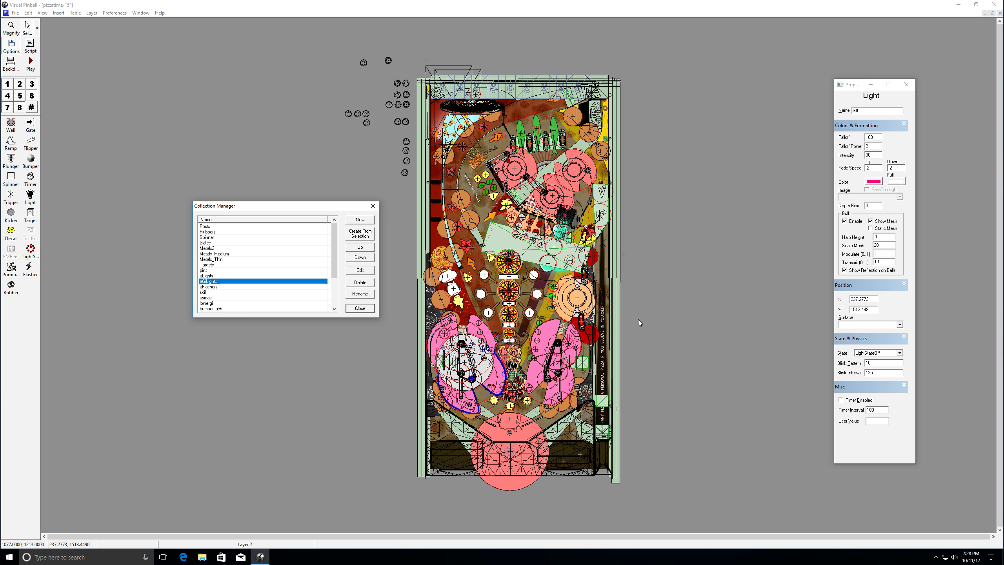
pyautogui.click(371, 309)
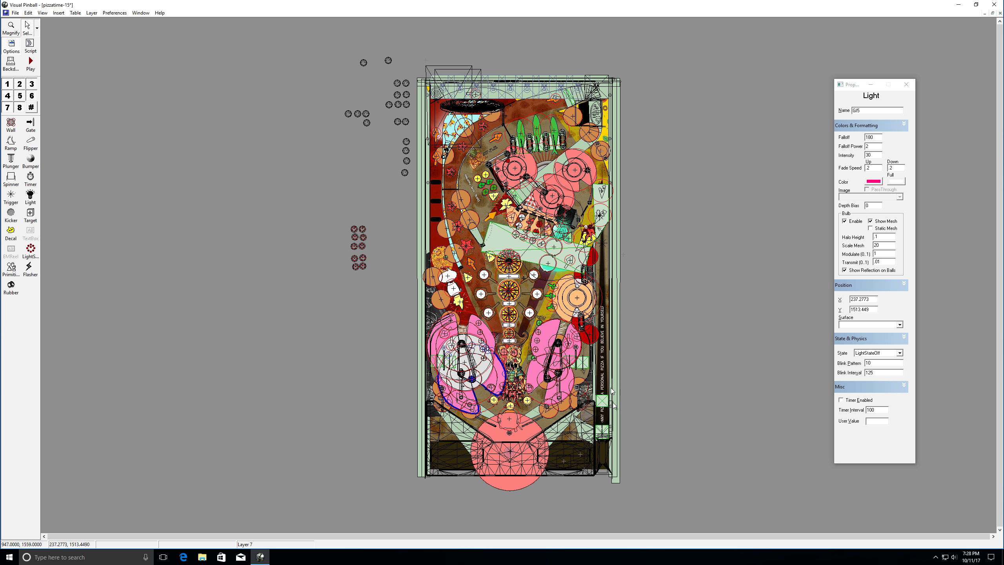
pyautogui.click(391, 348)
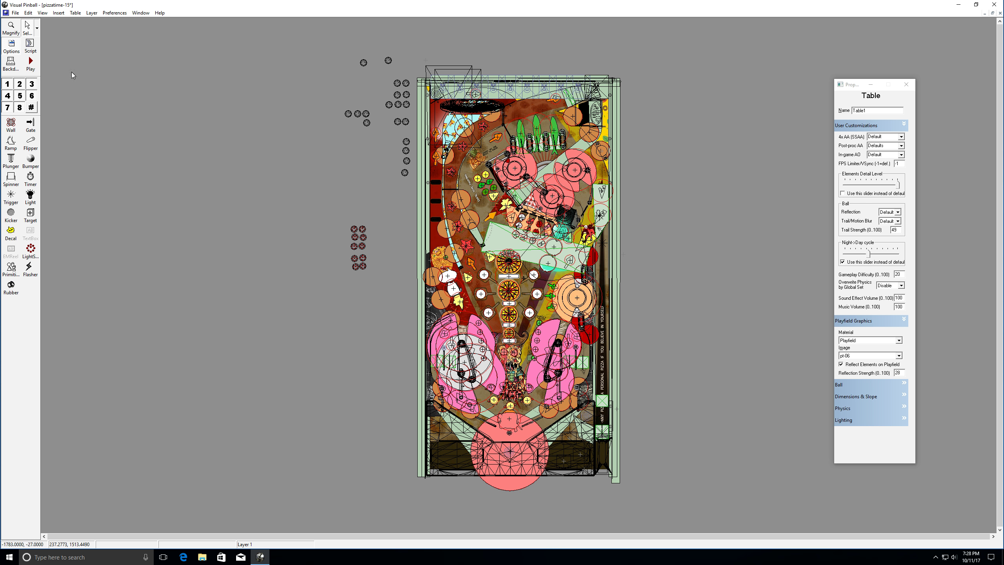
pyautogui.click(76, 14)
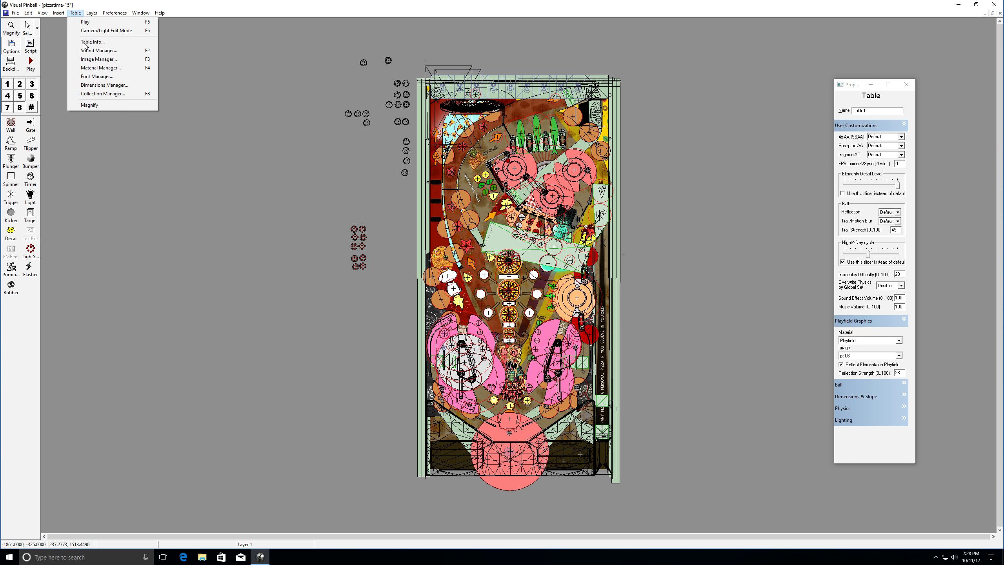
pyautogui.click(302, 243)
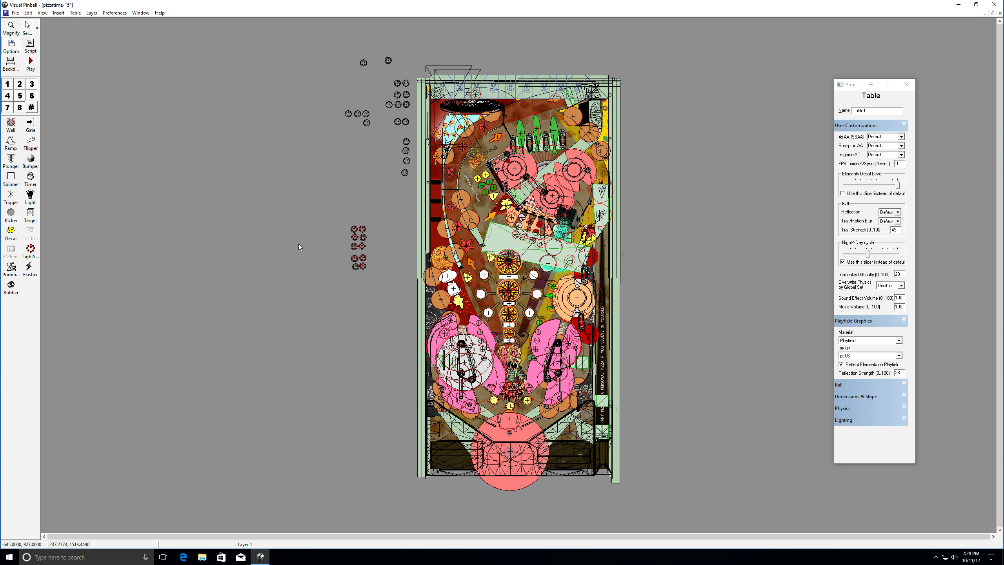